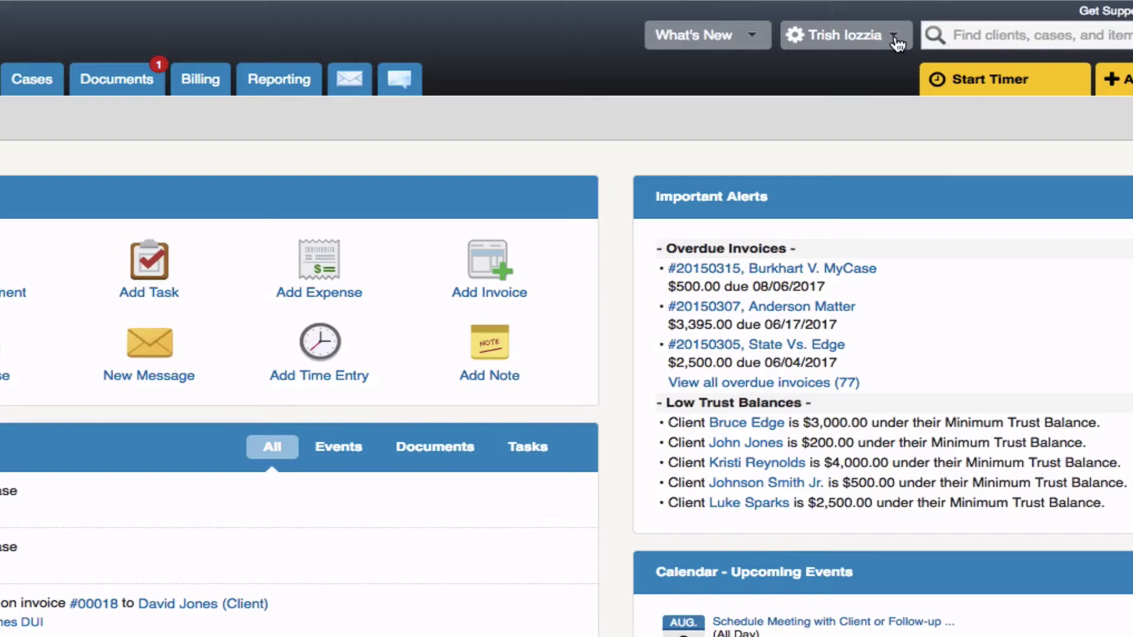
# Step: Go to Settings > Workflows and scroll down the firm's workflow list
pyautogui.click(894, 40)
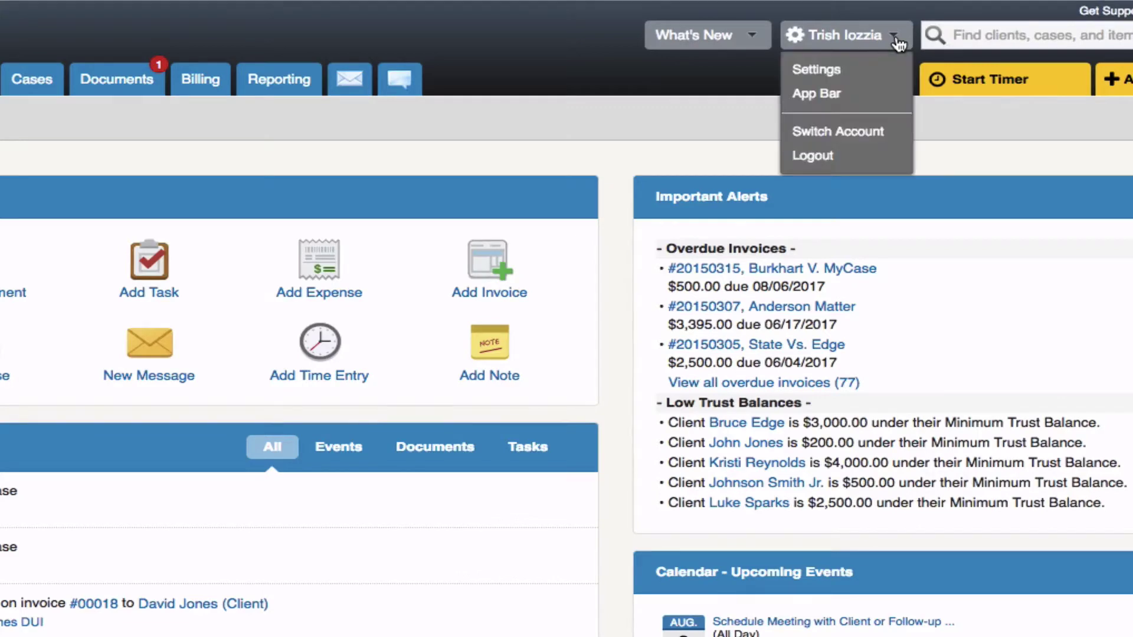
pyautogui.click(870, 74)
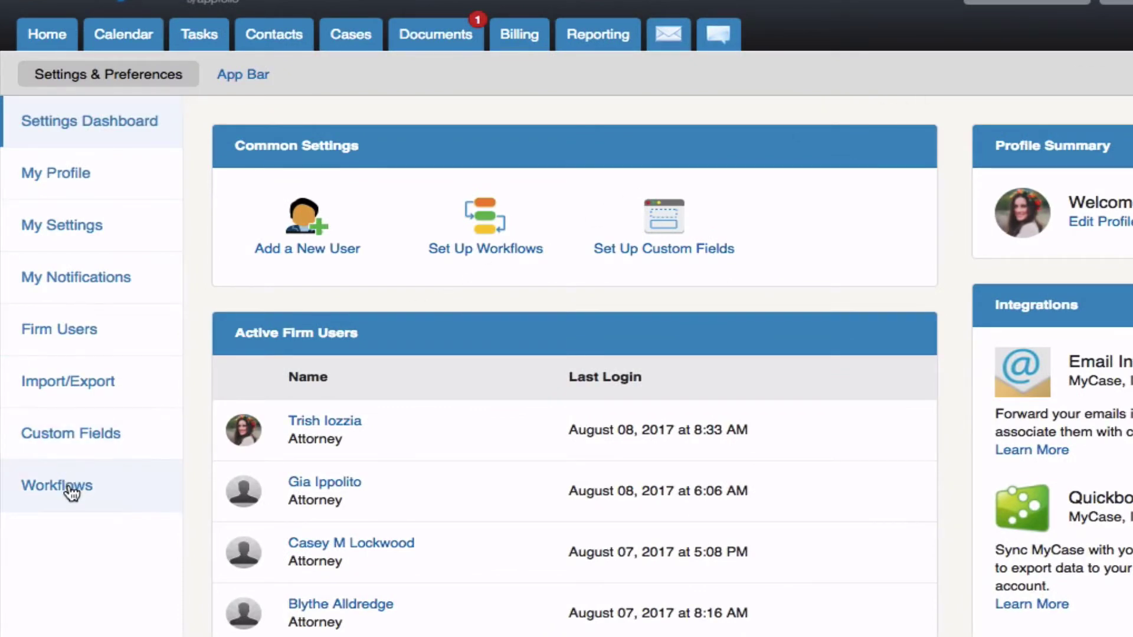
pyautogui.click(71, 493)
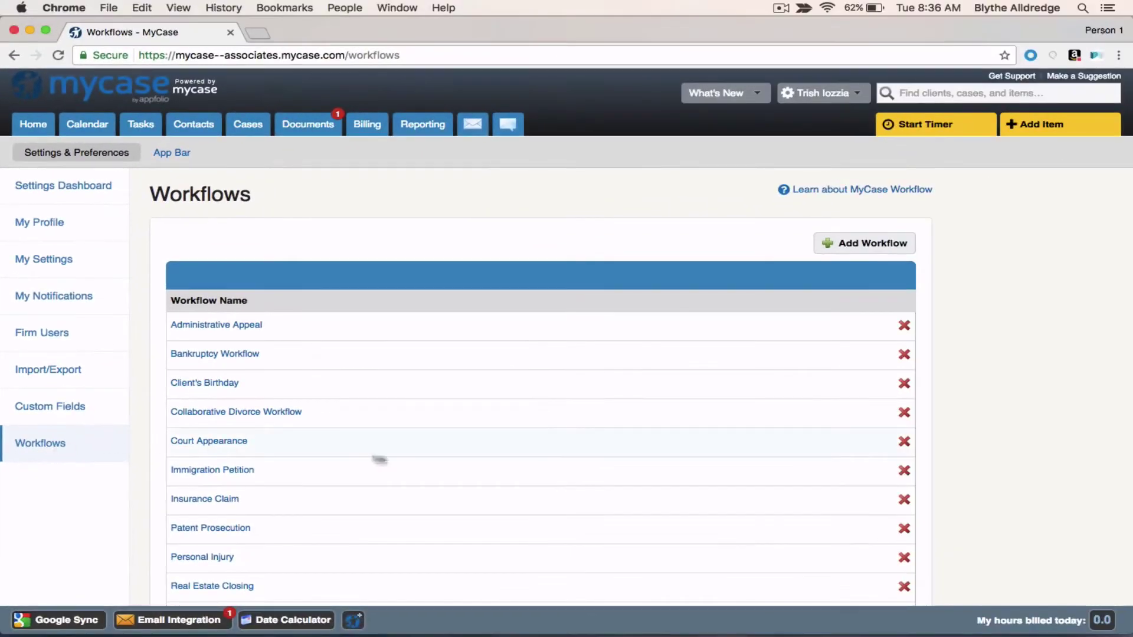
pyautogui.scroll(-4, 485, 466)
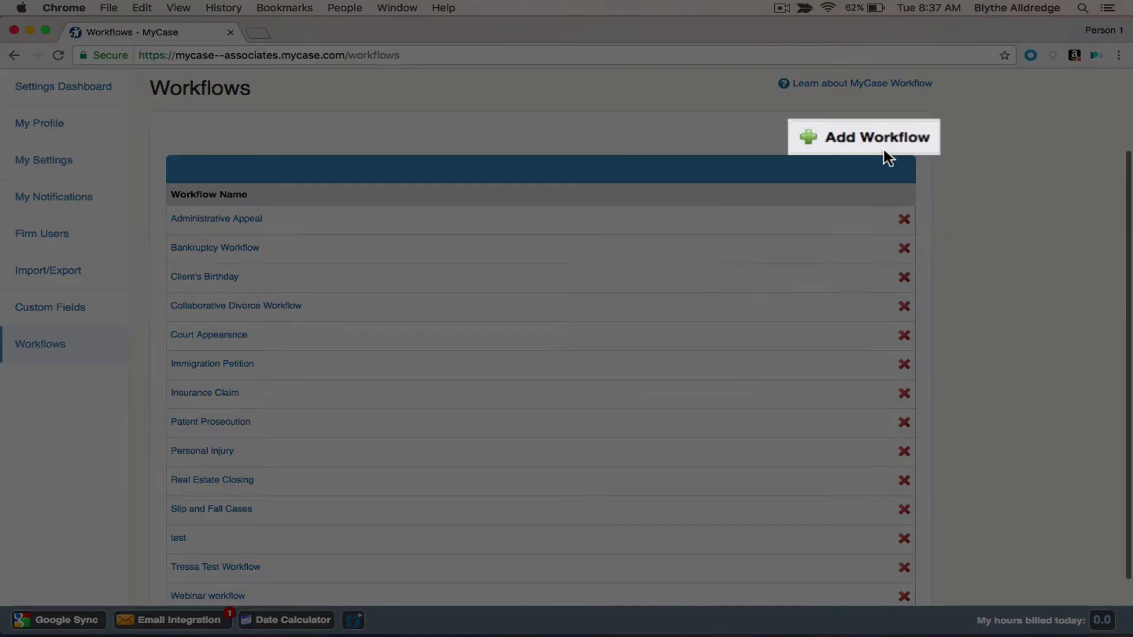
# Step: Start a new workflow named 'Estate Planning Process Phase 1'
pyautogui.click(879, 139)
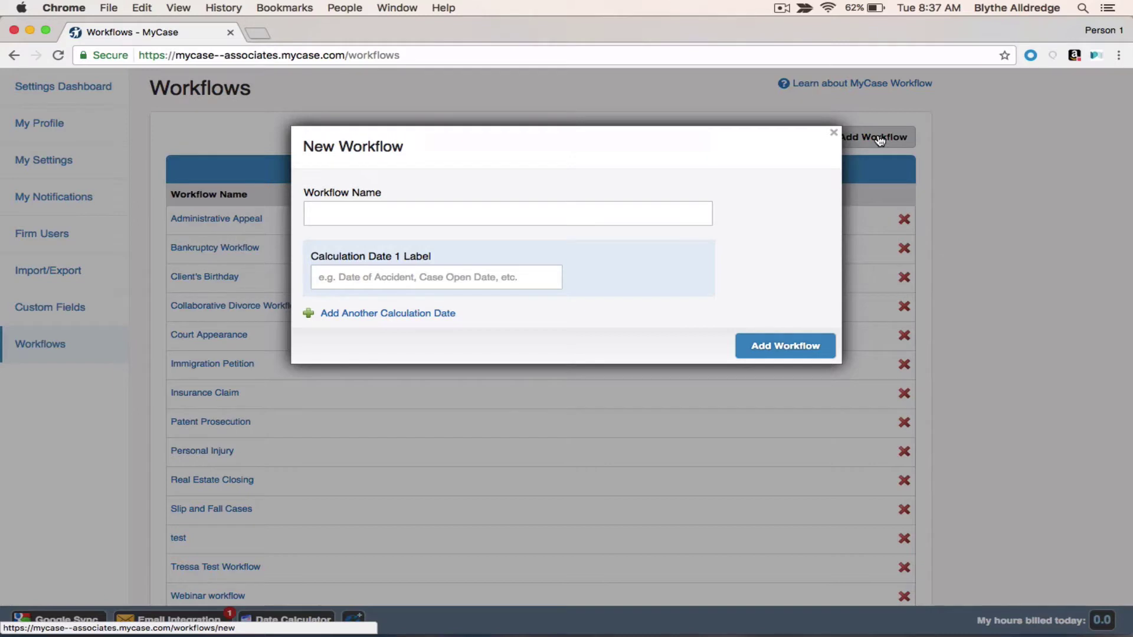
pyautogui.click(514, 221)
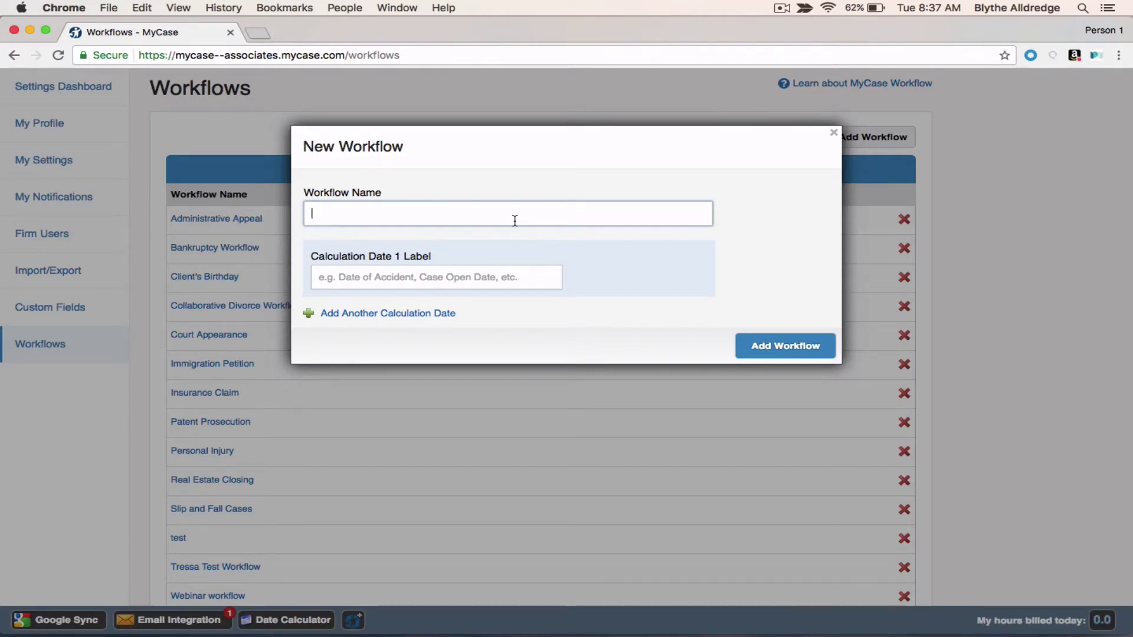
pyautogui.write('Estate Planning Proces')
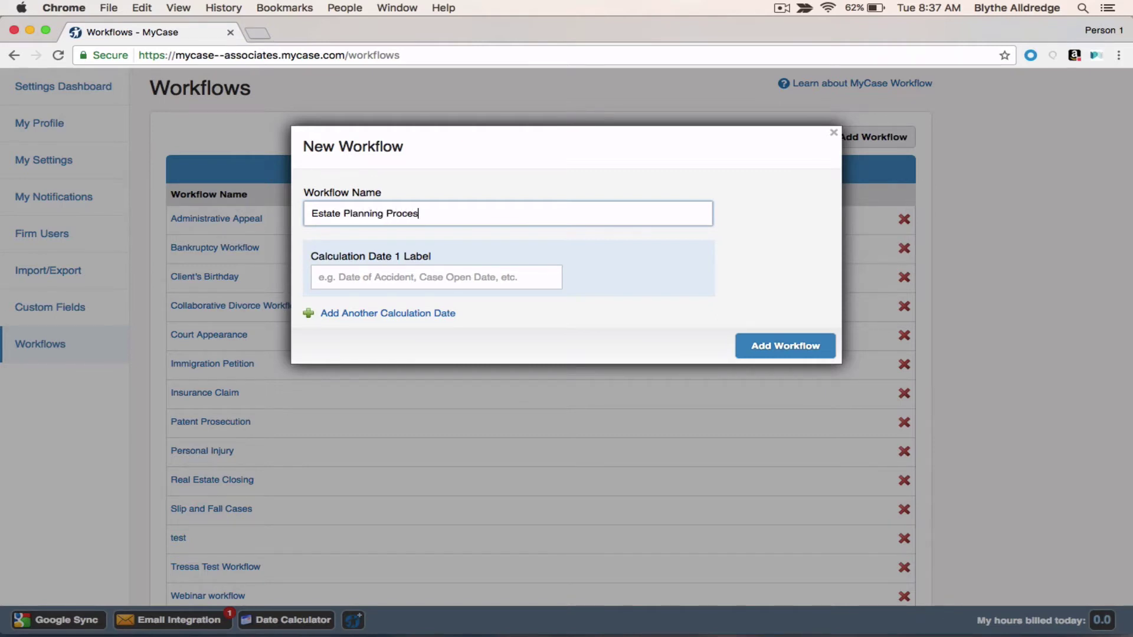
pyautogui.write('s Phase 1')
# Step: Label the first calculation date 'Client Retained' and remove the extra second date row
pyautogui.click(437, 279)
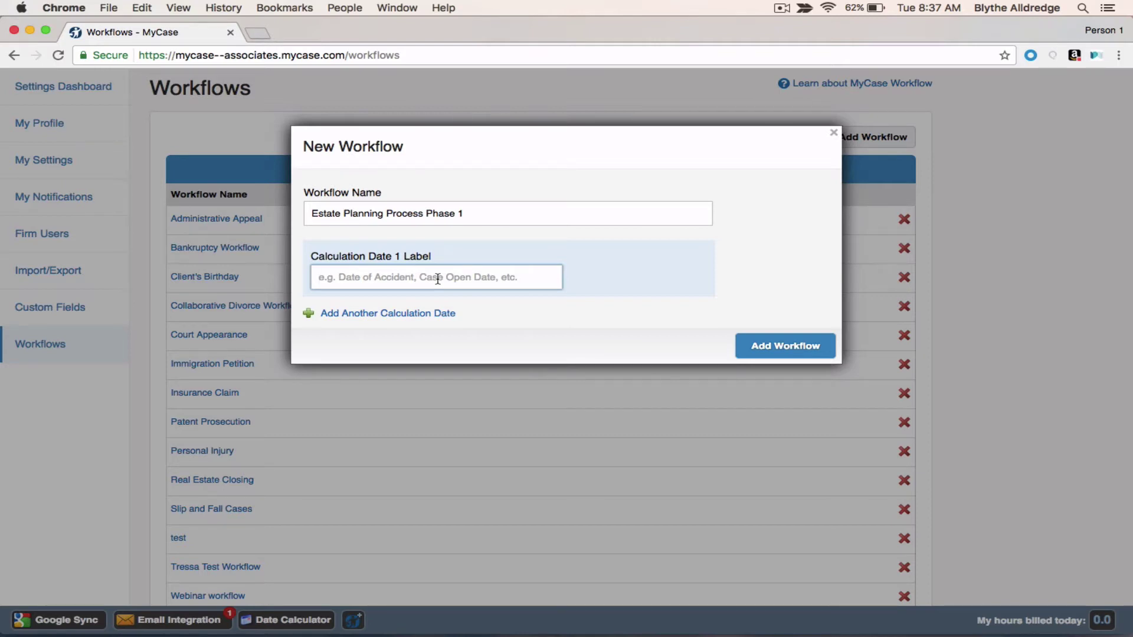
pyautogui.write('Cli')
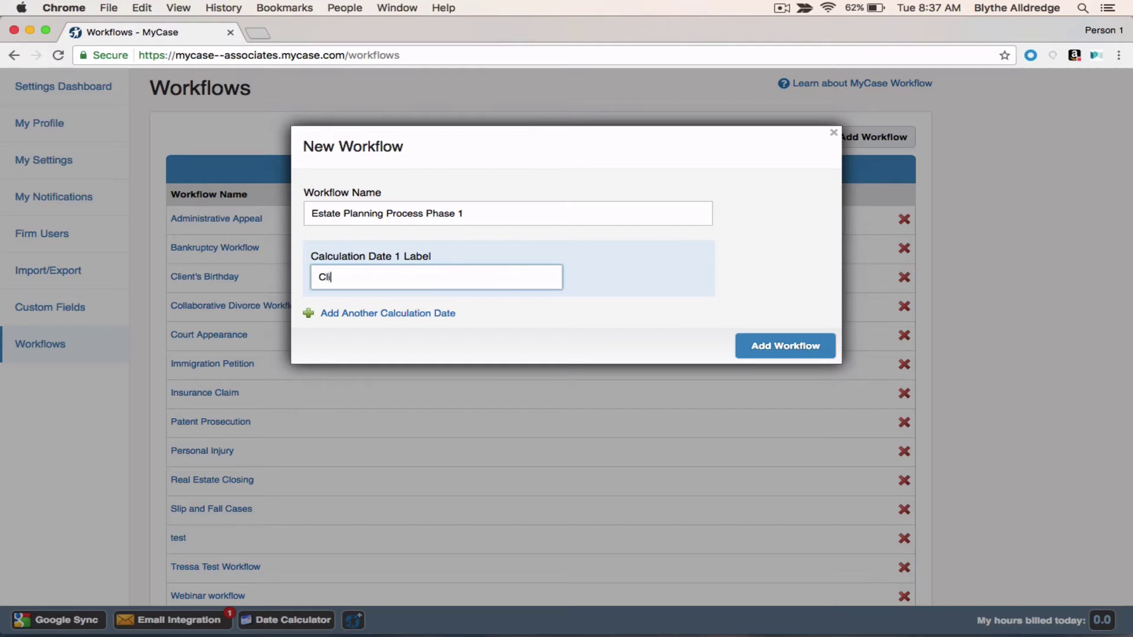
pyautogui.write('ent Retained')
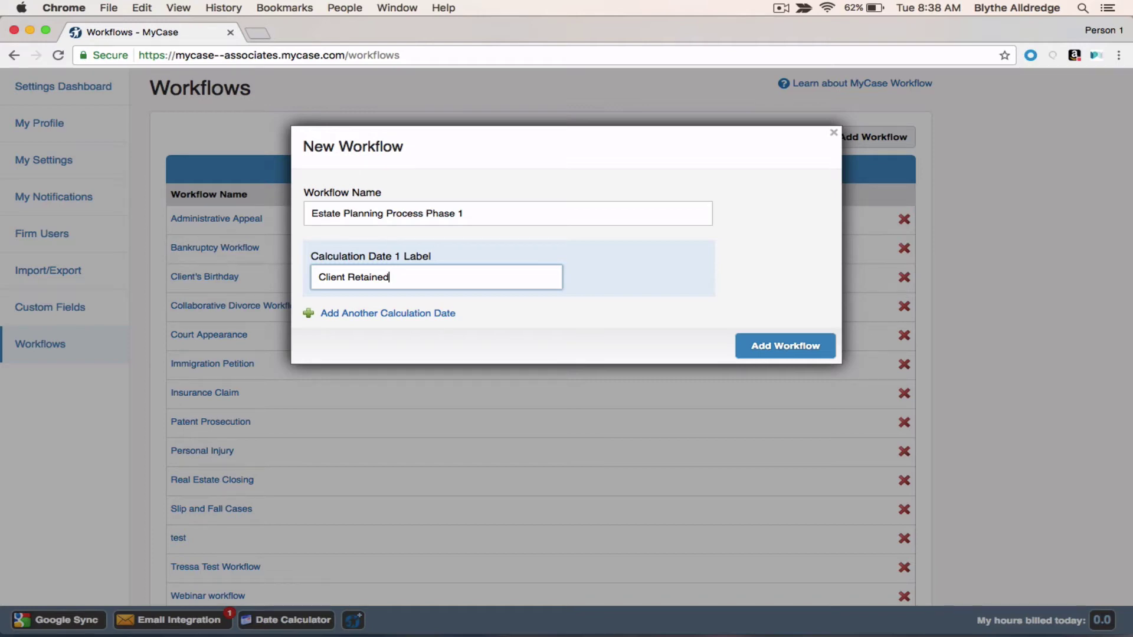
pyautogui.click(361, 319)
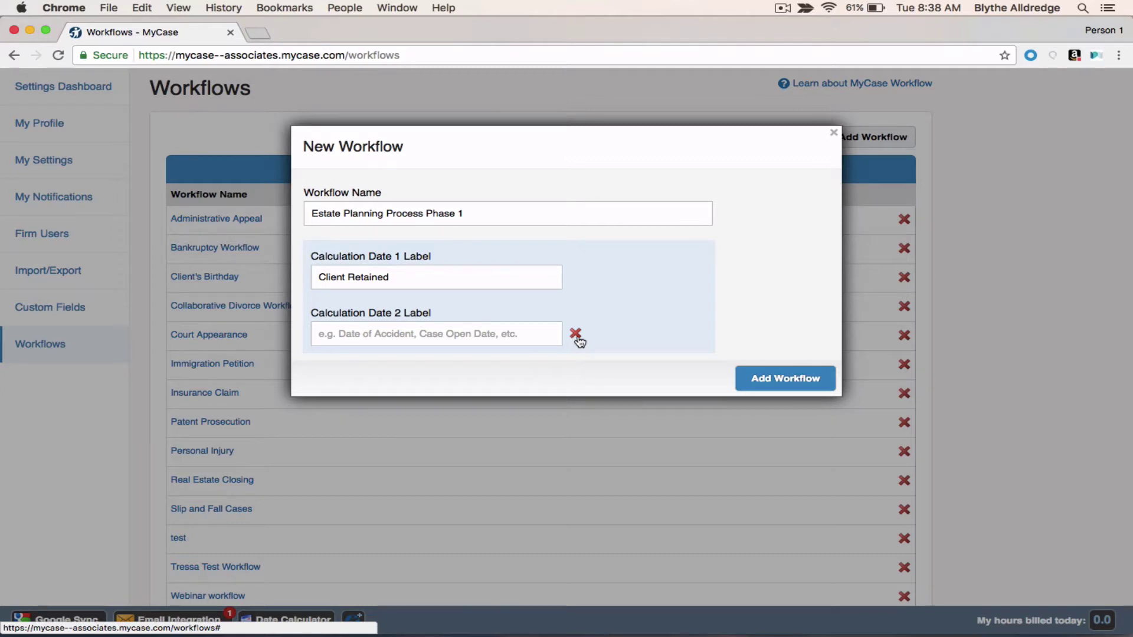
pyautogui.click(575, 337)
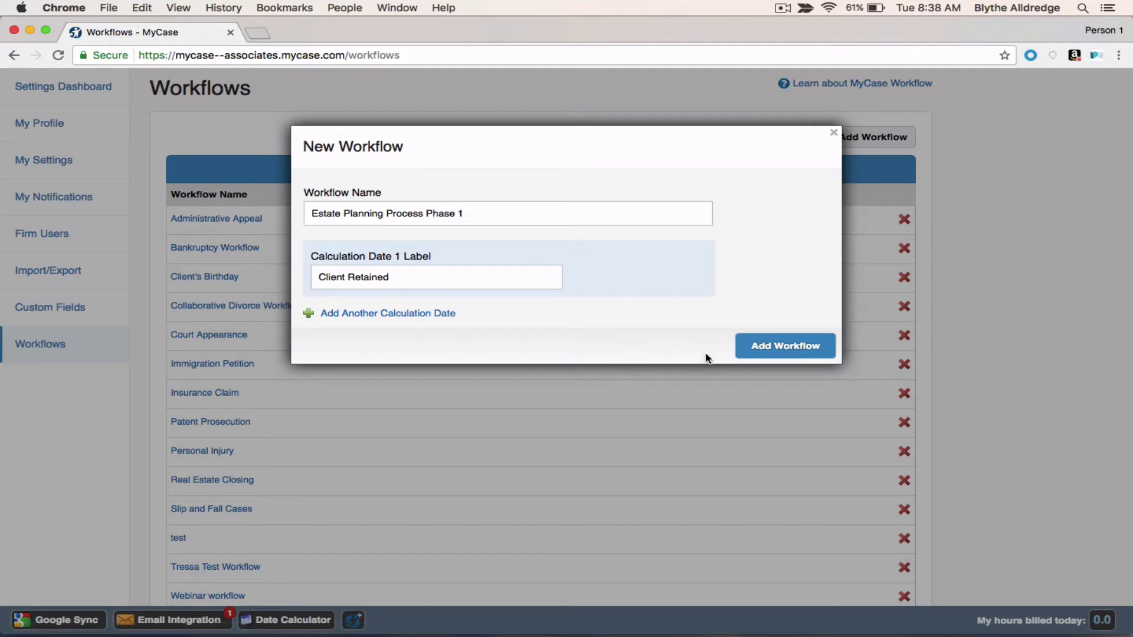
# Step: Save the workflow and start a task named 'Obtain Information/Documents'
pyautogui.click(790, 353)
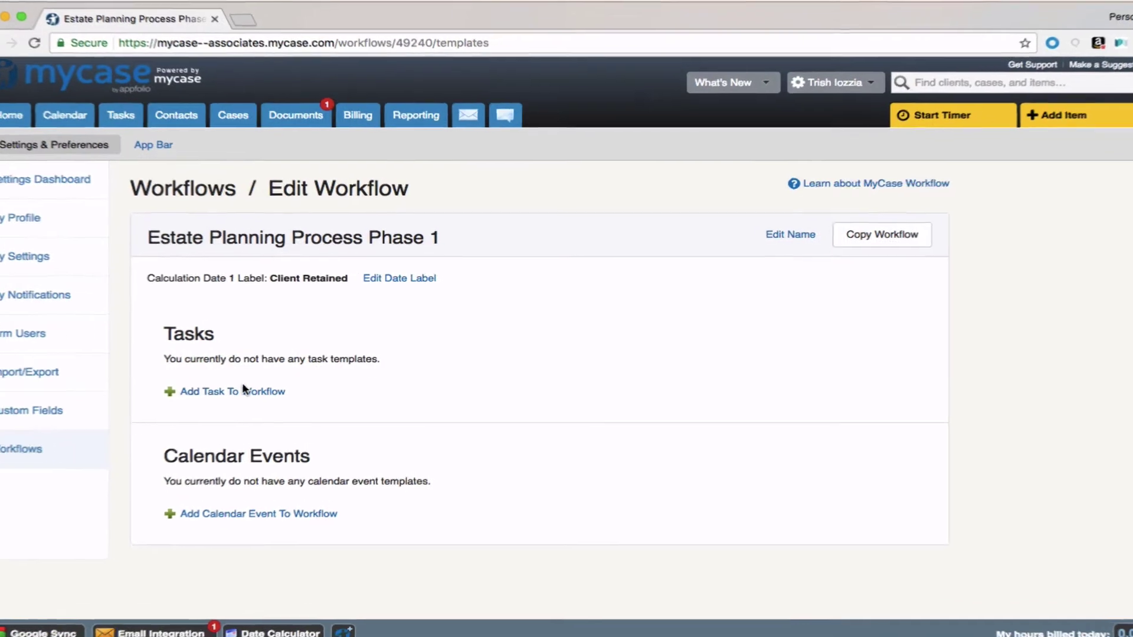
pyautogui.click(242, 389)
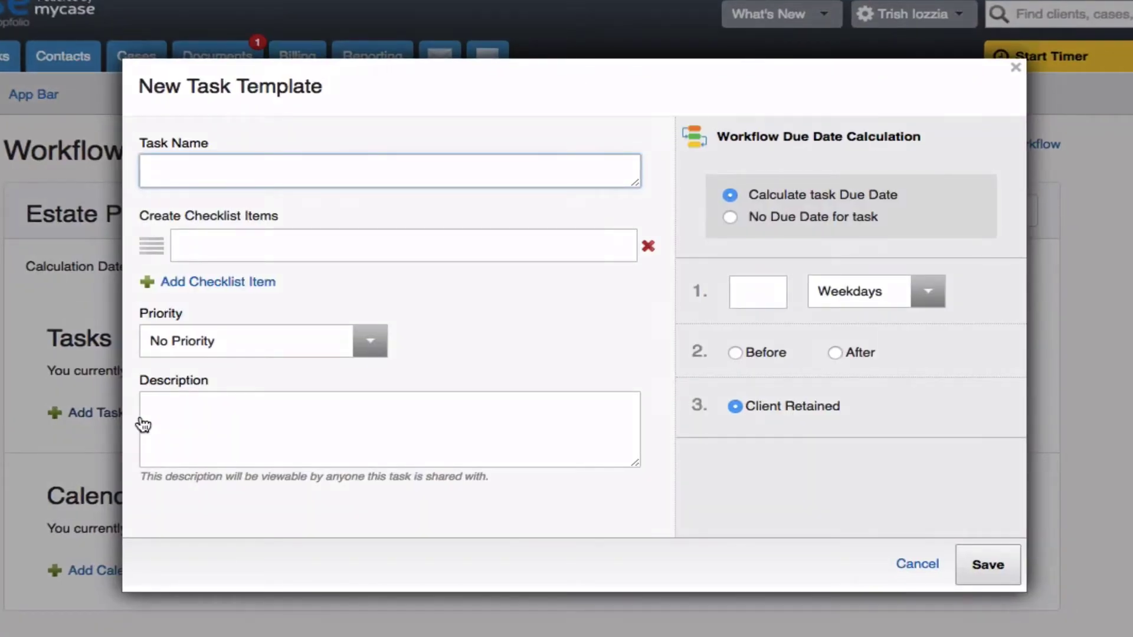
pyautogui.write('Obta')
pyautogui.press('BackSpace')
pyautogui.write('tain Information/Documents')
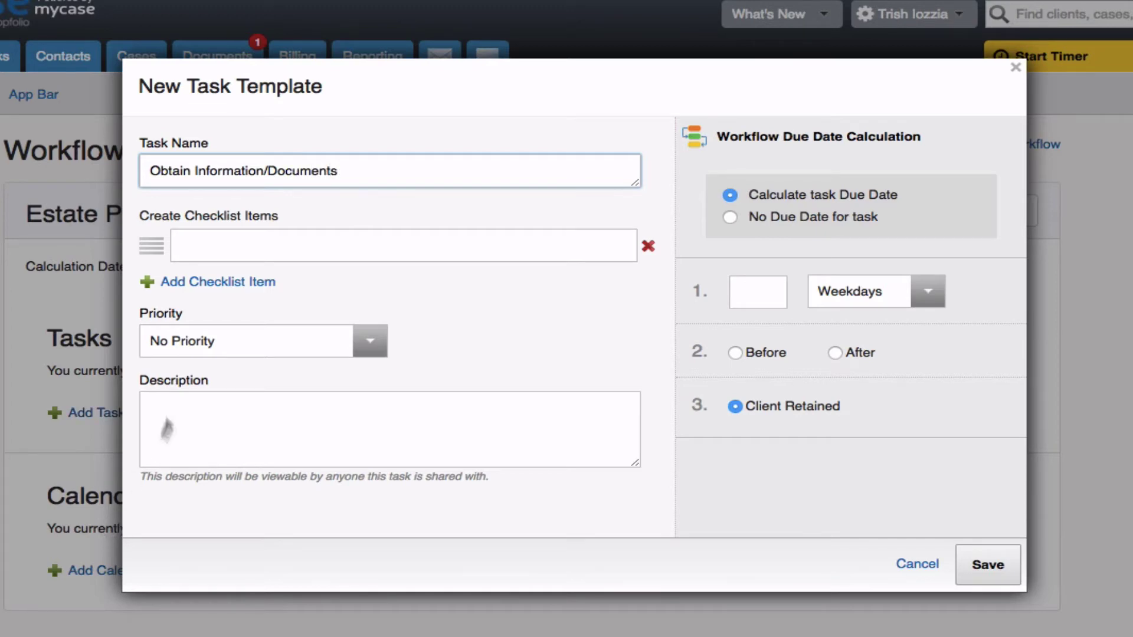
# Step: Add checklist items 'Locate Original Will, if any', 'Obtain Certified copies of death certificate', 'Obtain names/address of beneficiaries'
pyautogui.click(201, 244)
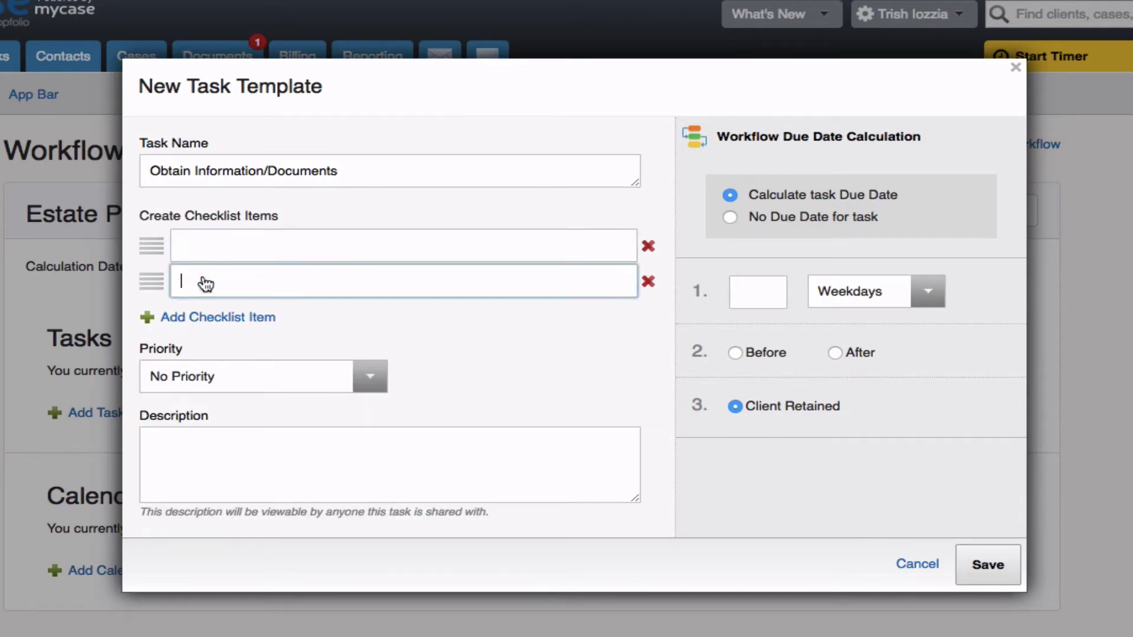
pyautogui.click(202, 316)
pyautogui.click(202, 248)
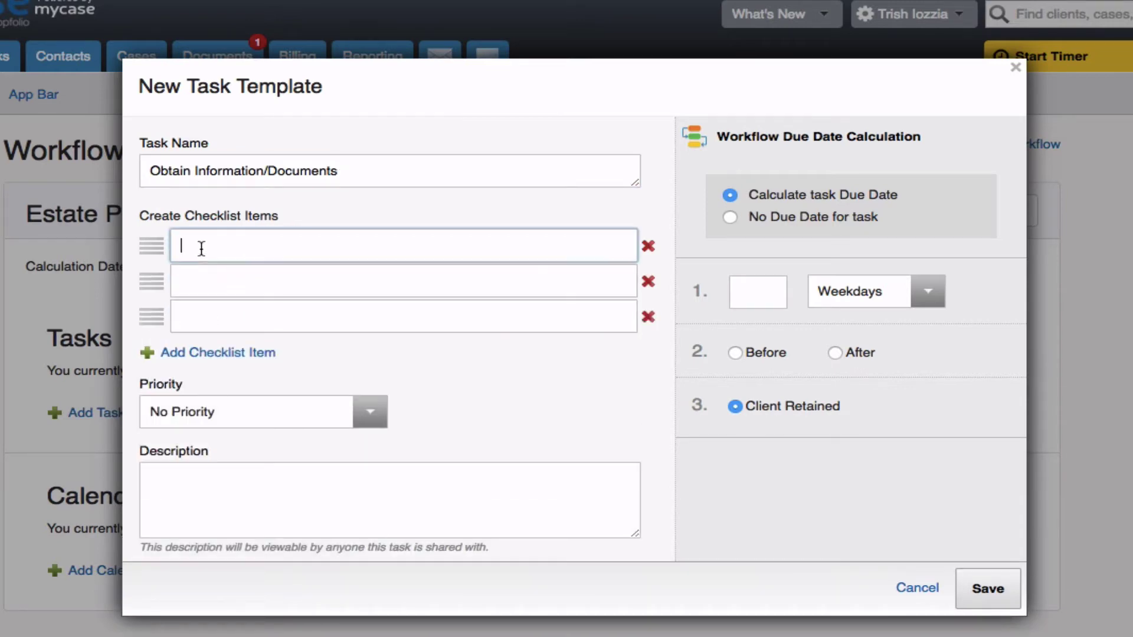
pyautogui.write('Locate Original Will, if any')
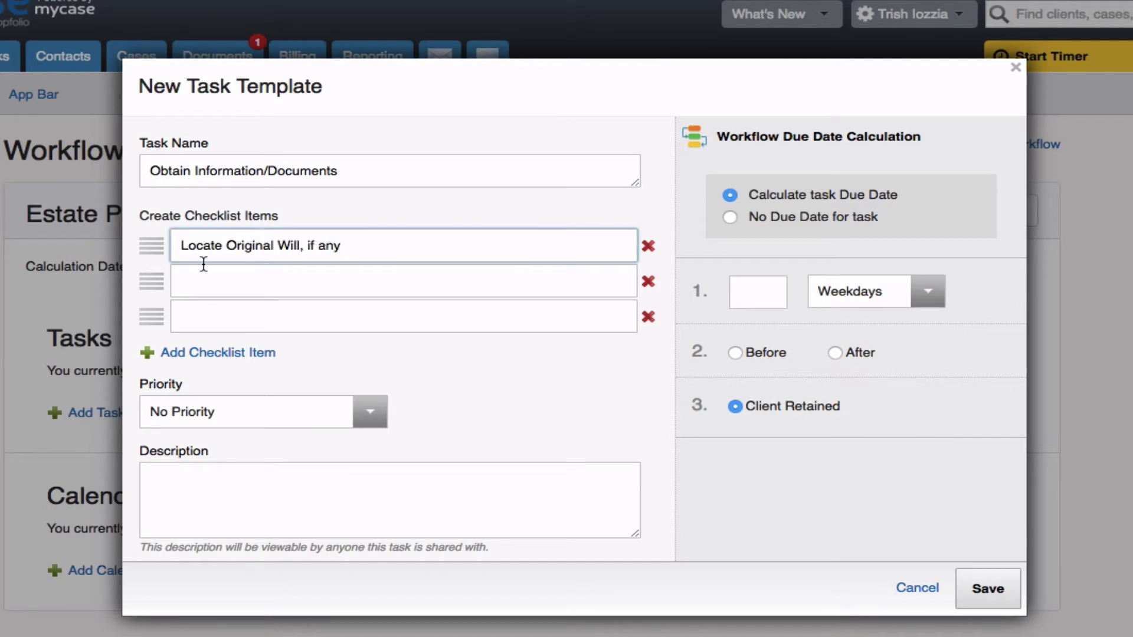
pyautogui.click(193, 283)
pyautogui.write('Obtain')
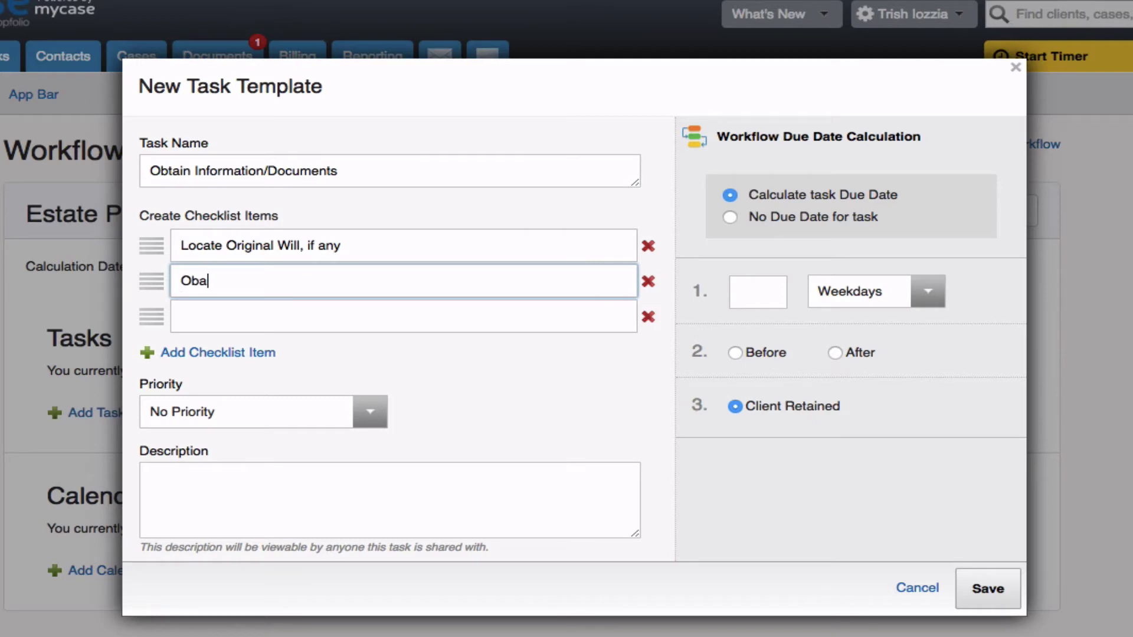
pyautogui.write(' Certified copies ')
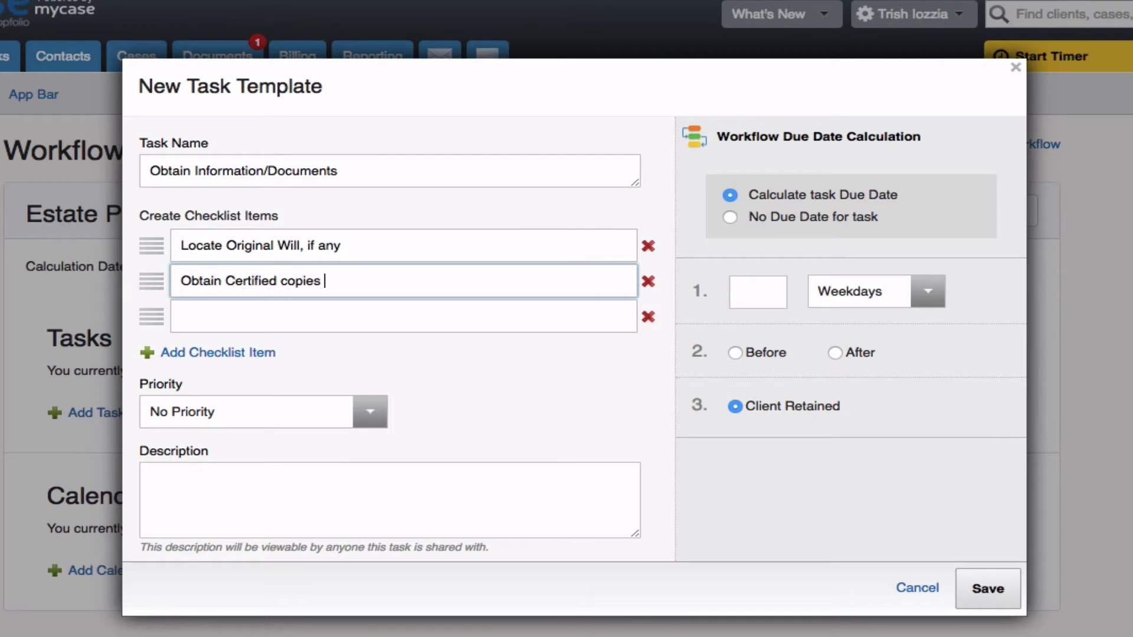
pyautogui.write('of death certificate')
pyautogui.click(194, 318)
pyautogui.write('Obtain names/ad')
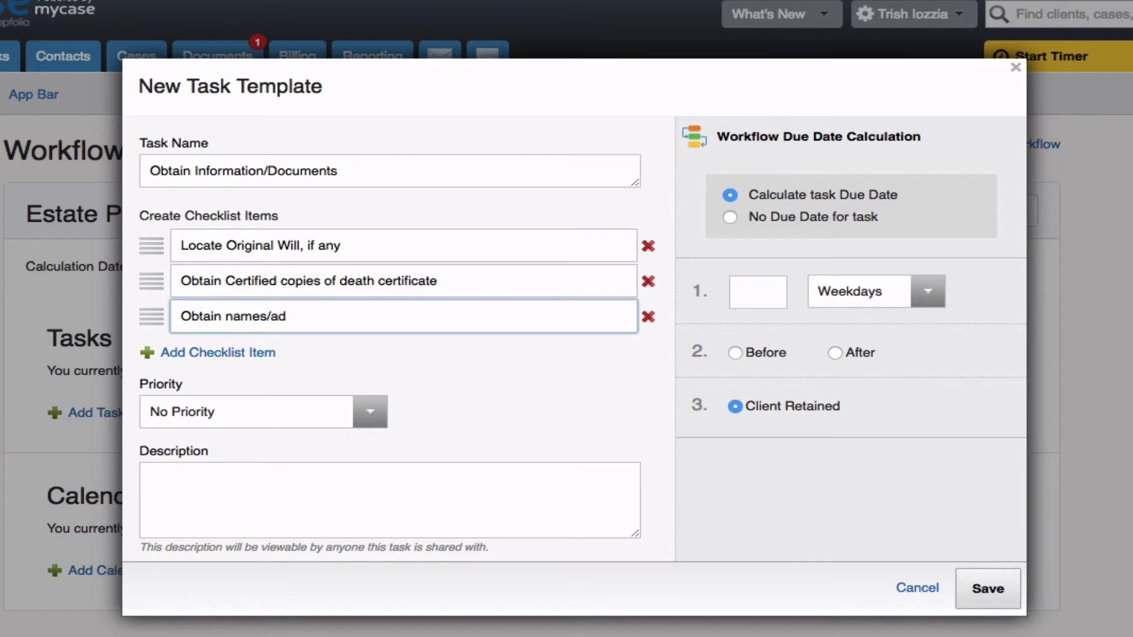
pyautogui.write('dress of beneficiaries')
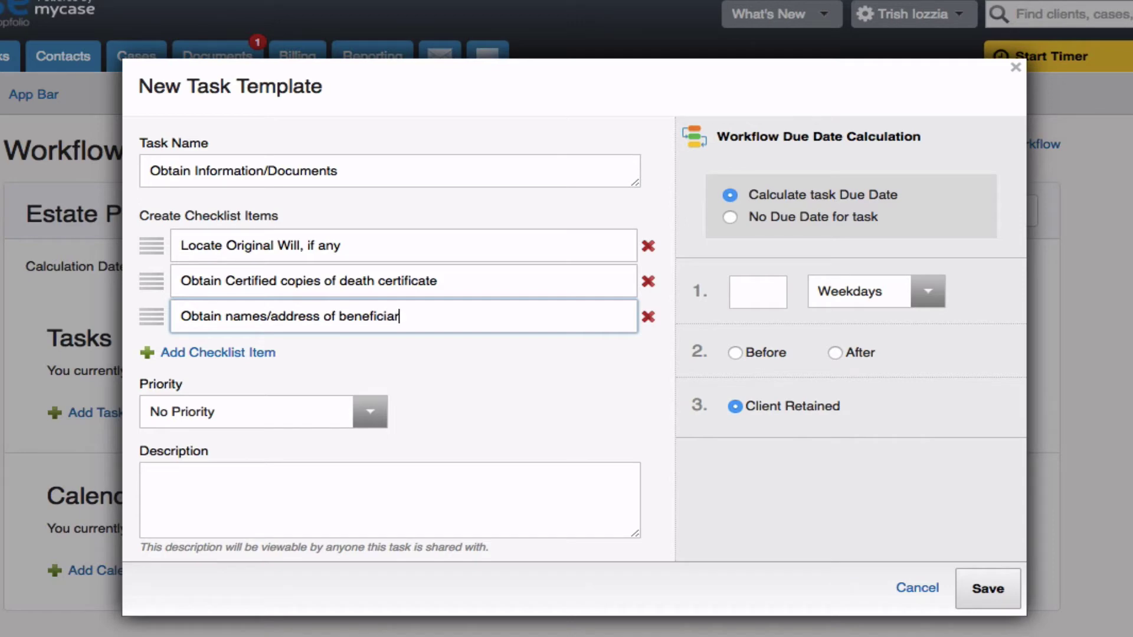
# Step: Set the task priority to High
pyautogui.click(370, 412)
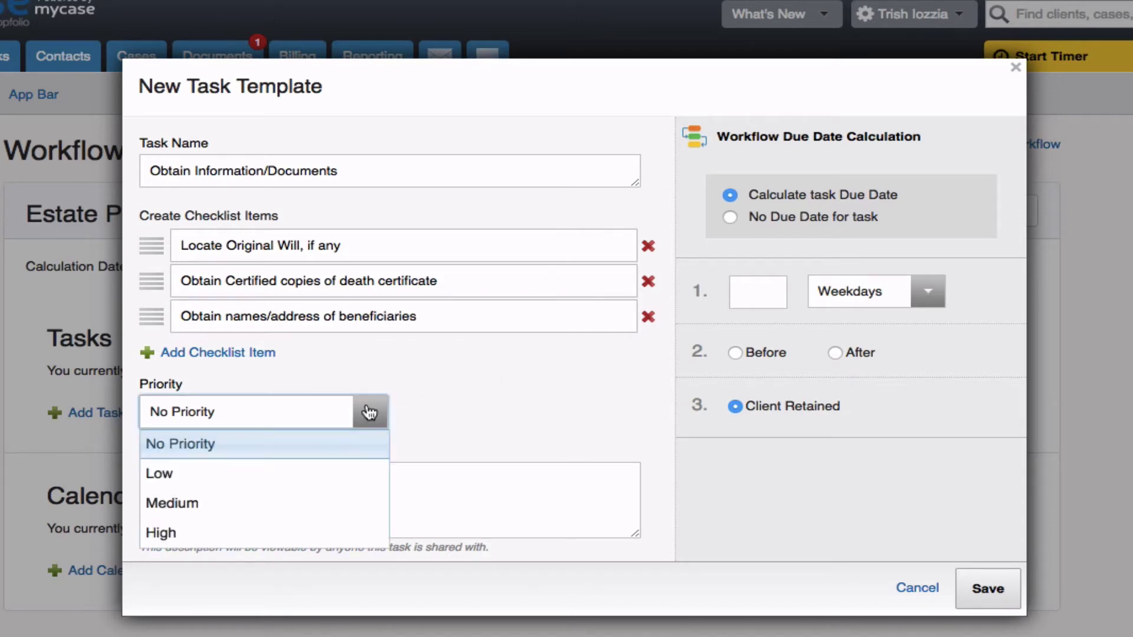
pyautogui.click(314, 531)
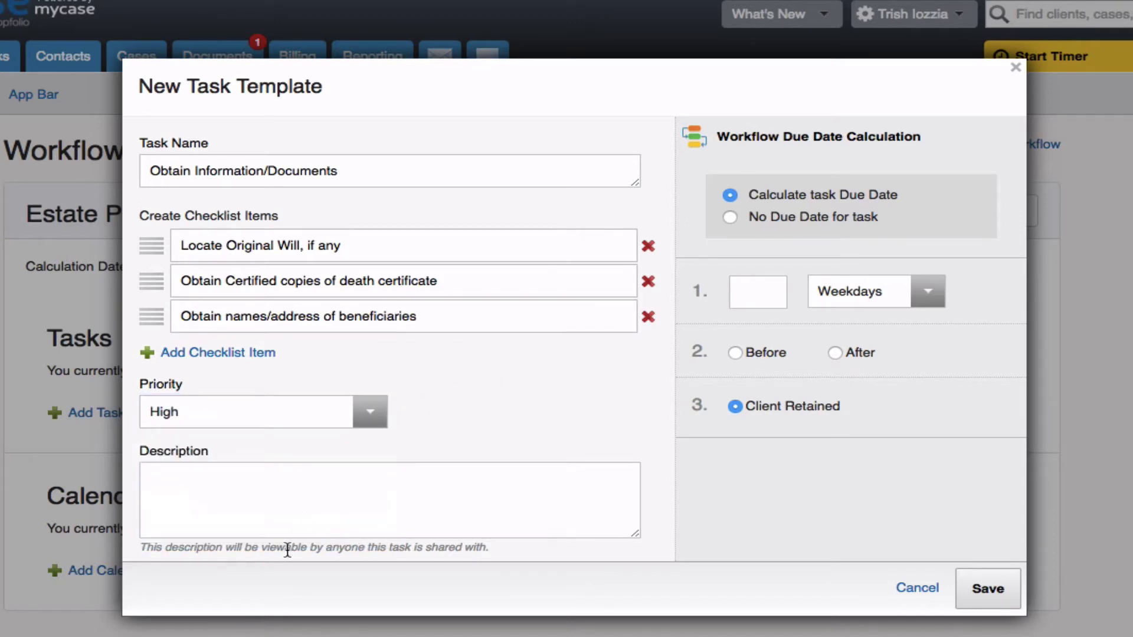
pyautogui.click(268, 516)
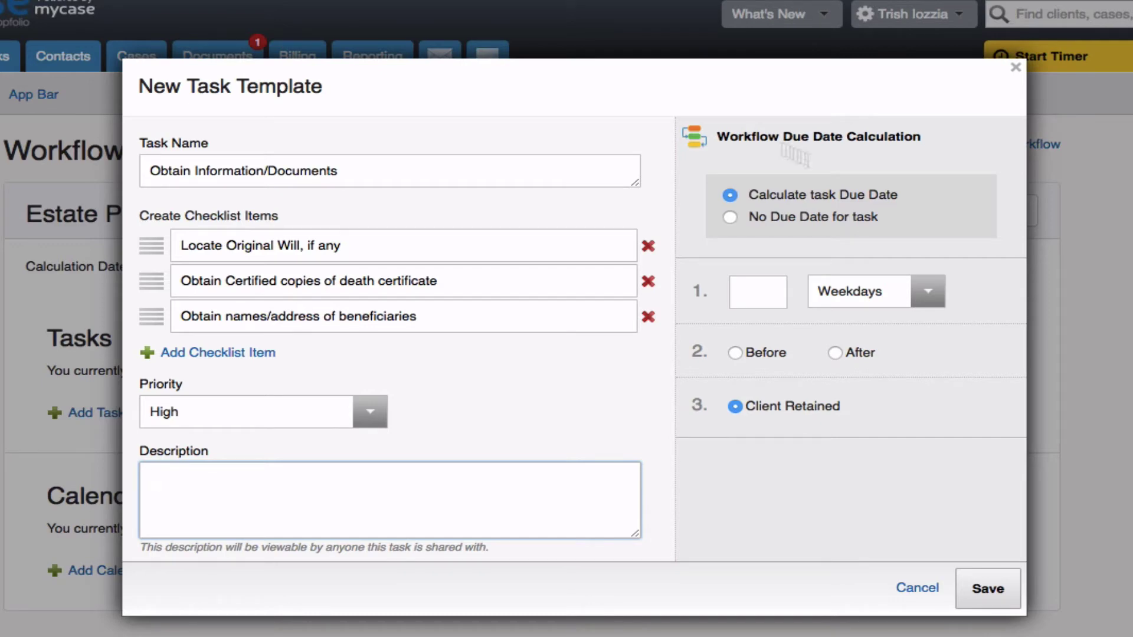
# Step: Make the task due 5 weekdays after Client Retained and save it
pyautogui.click(751, 295)
pyautogui.write('5')
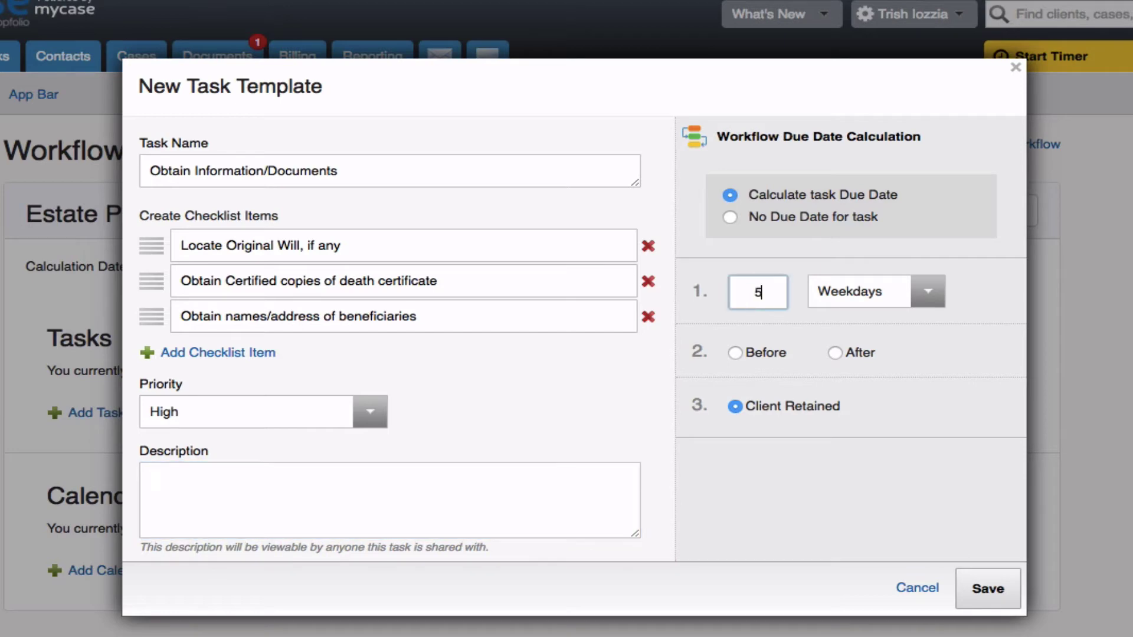
pyautogui.click(931, 297)
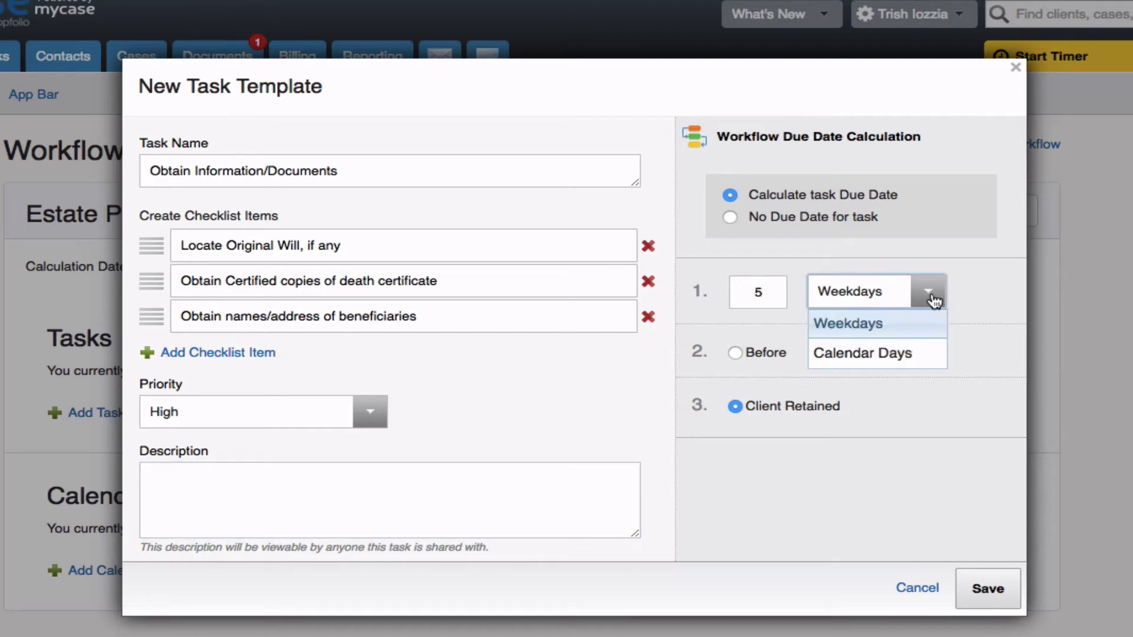
pyautogui.click(933, 301)
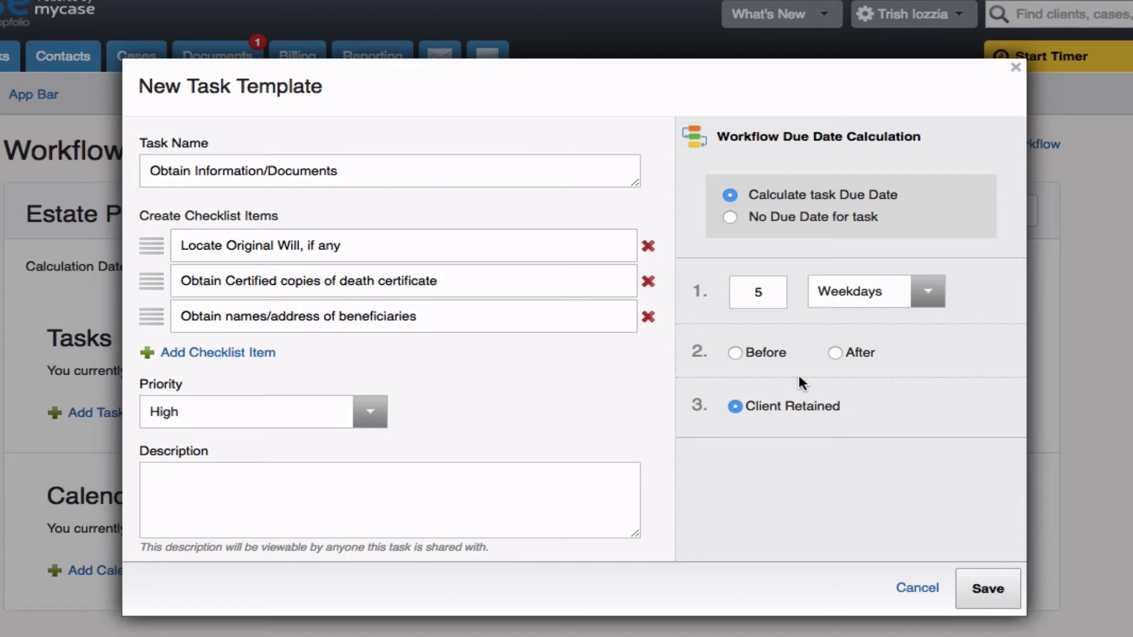
pyautogui.click(835, 352)
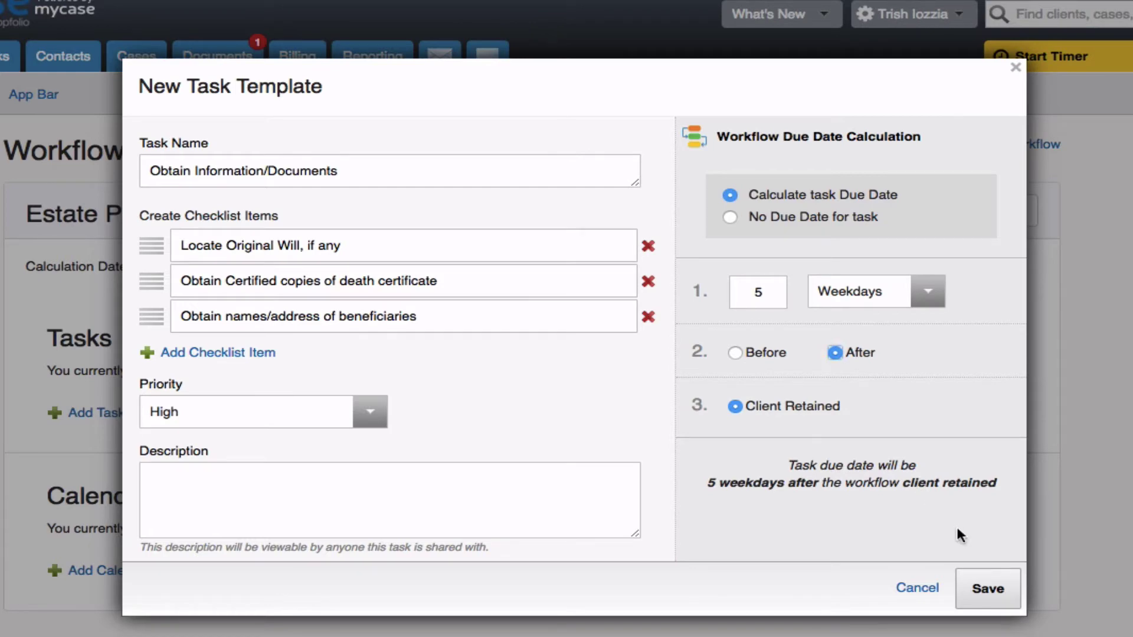
pyautogui.click(991, 588)
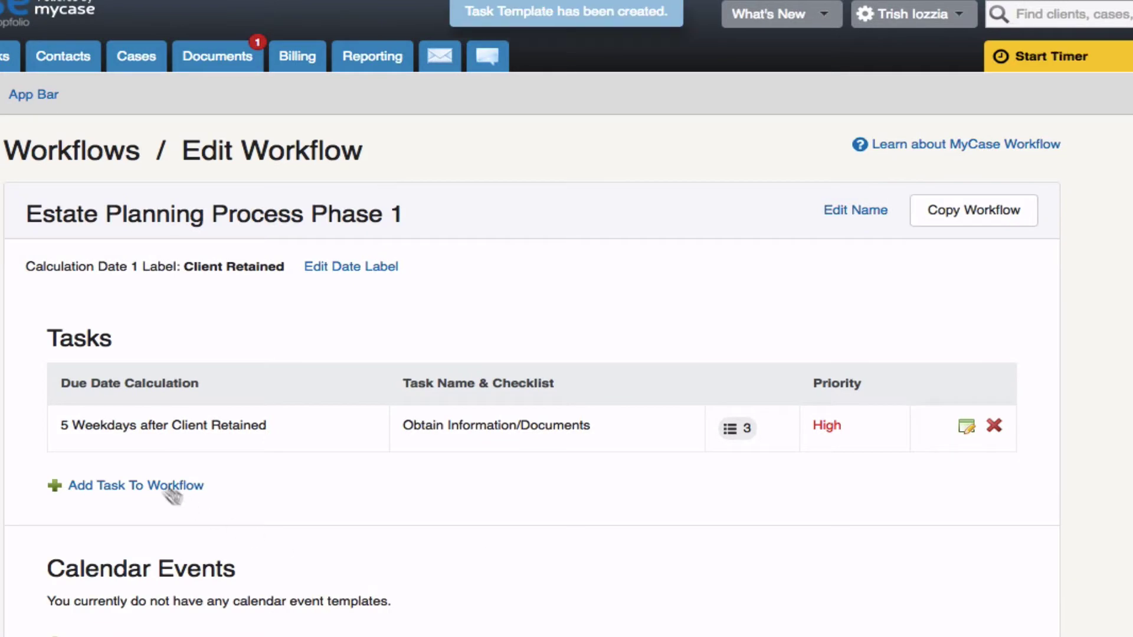
# Step: Create task 'Prepare Initial Forms' with checklist Petition for Probate, Duties and Liabilities, Bond Waiver
pyautogui.click(157, 485)
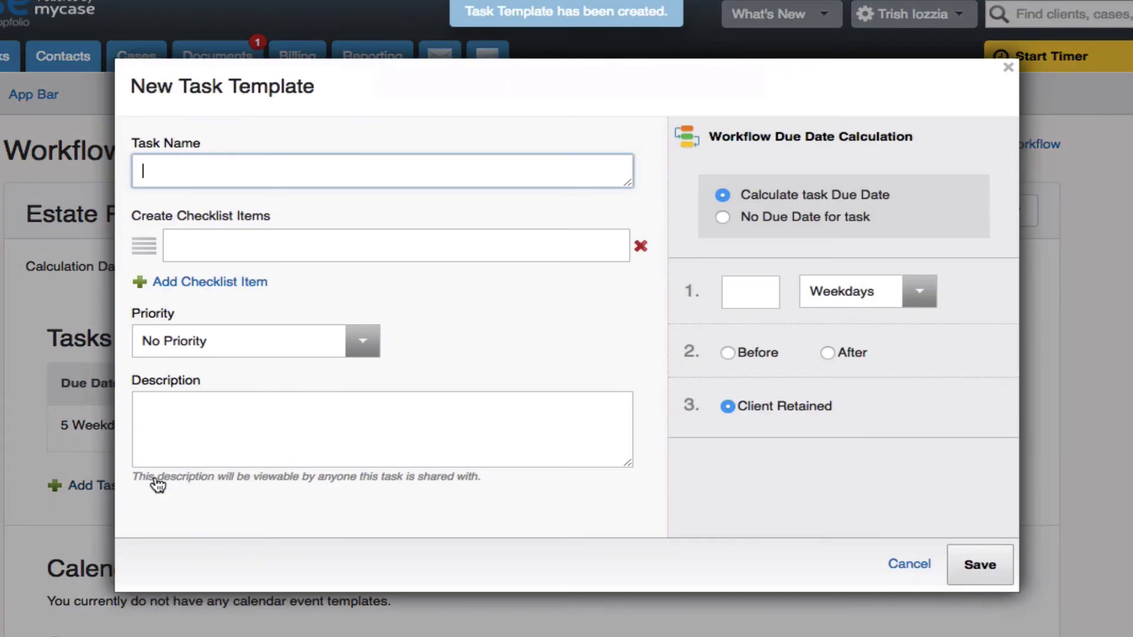
pyautogui.write('Prepare Initial')
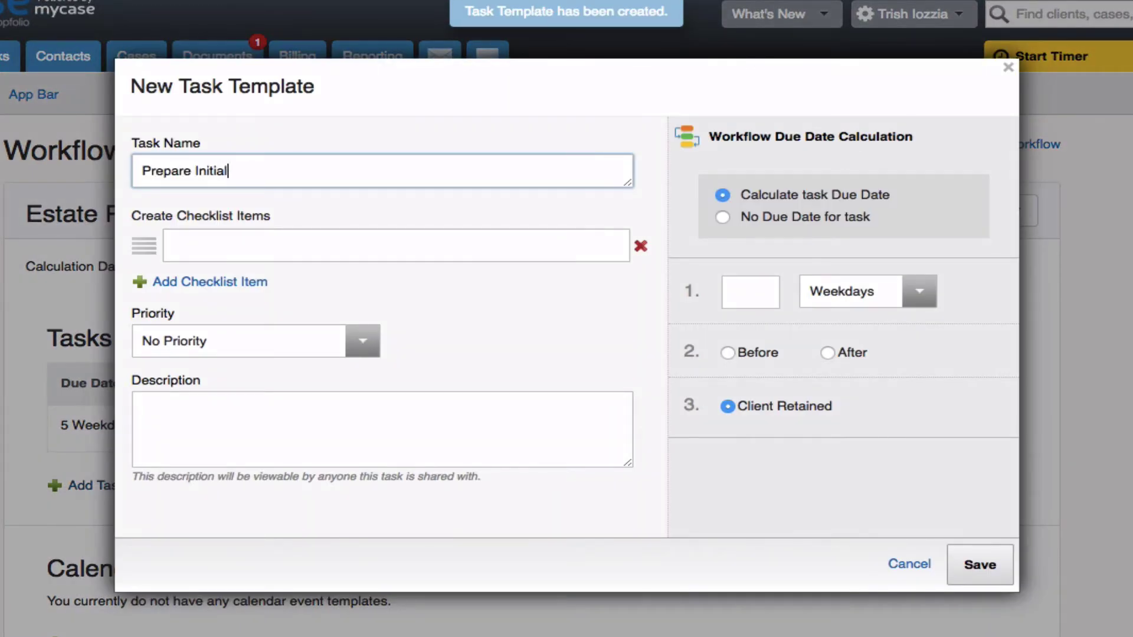
pyautogui.write(' Forms')
pyautogui.click(177, 289)
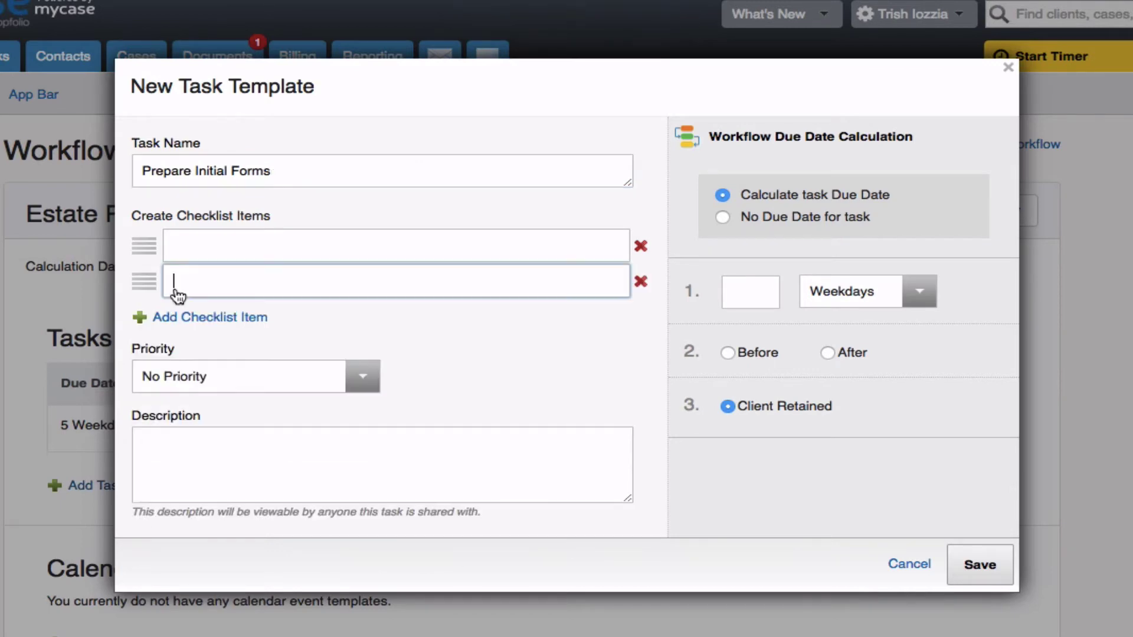
pyautogui.click(175, 251)
pyautogui.write('P')
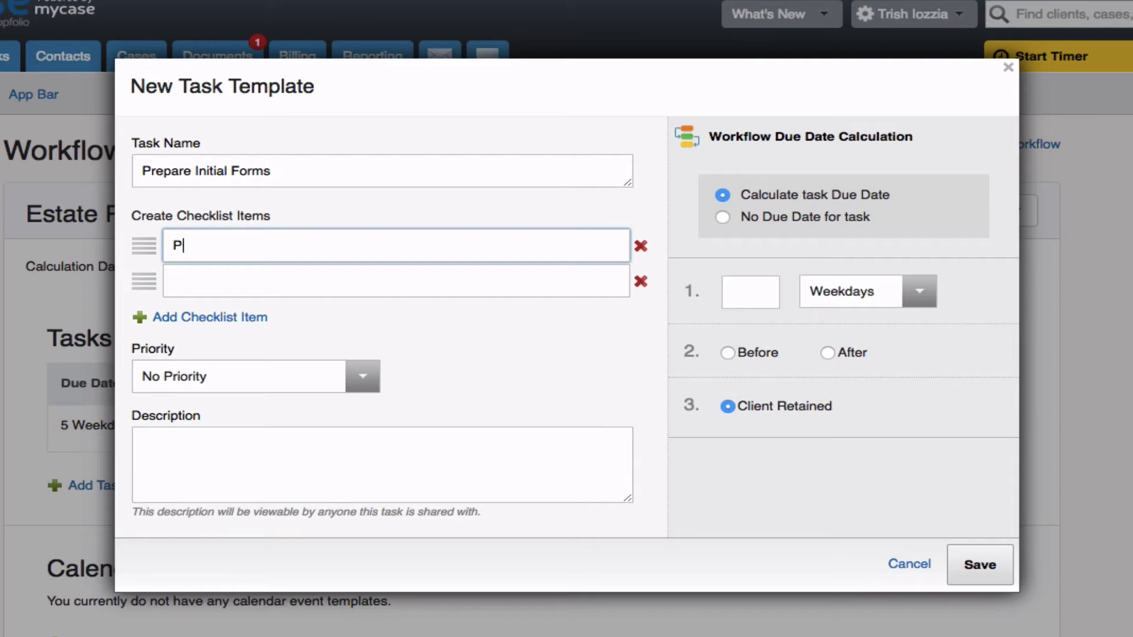
pyautogui.write('etition for Probate')
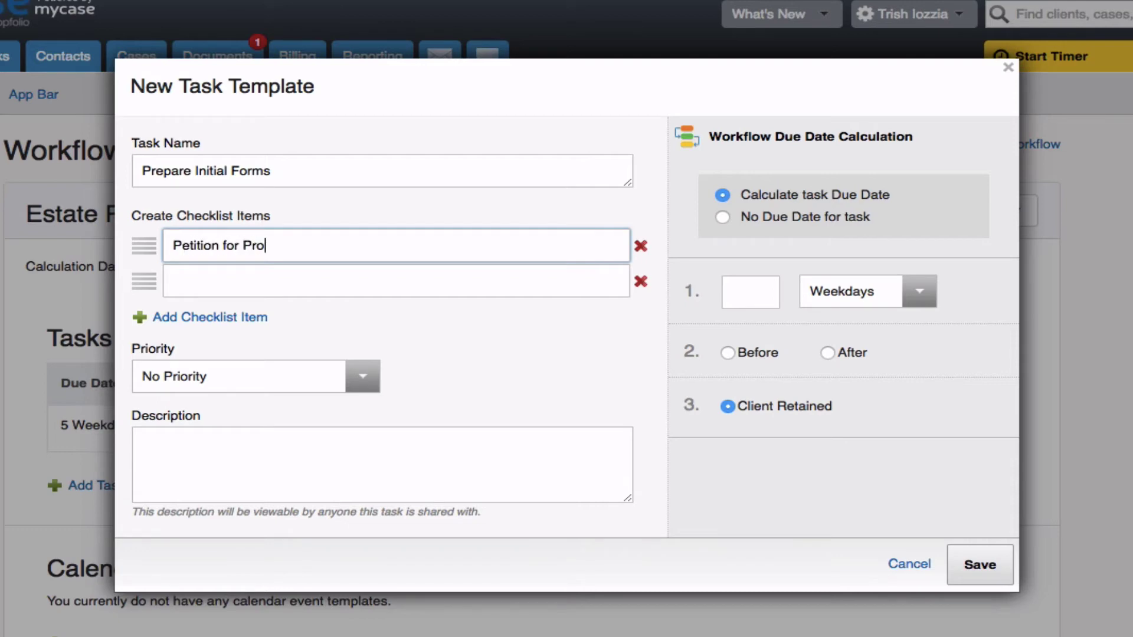
pyautogui.click(176, 283)
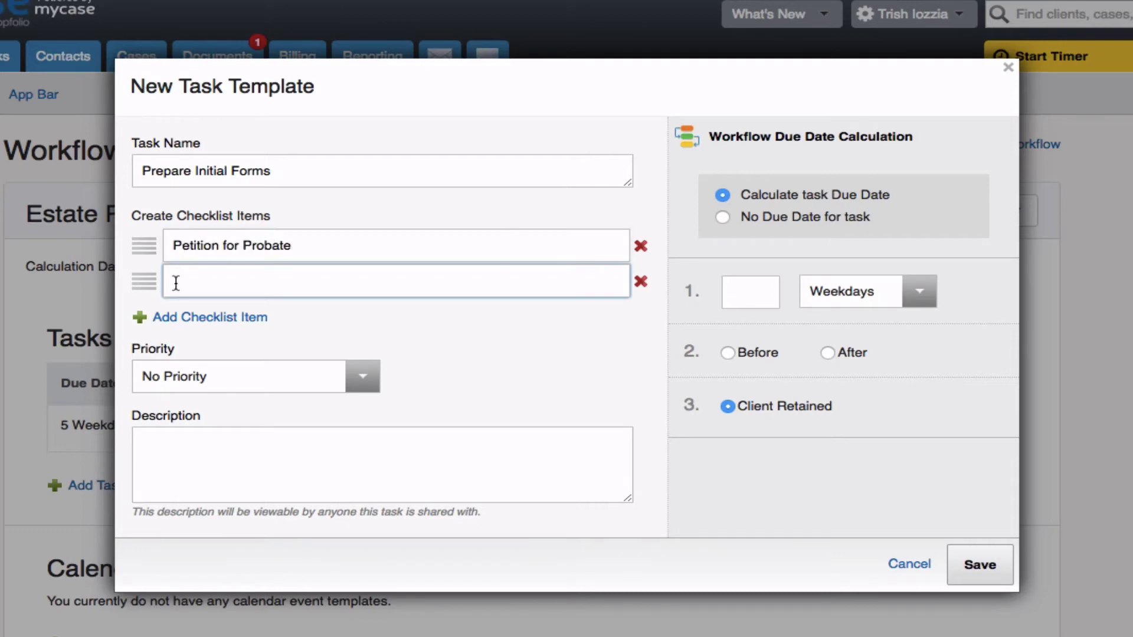
pyautogui.write('Duties and Liabilities')
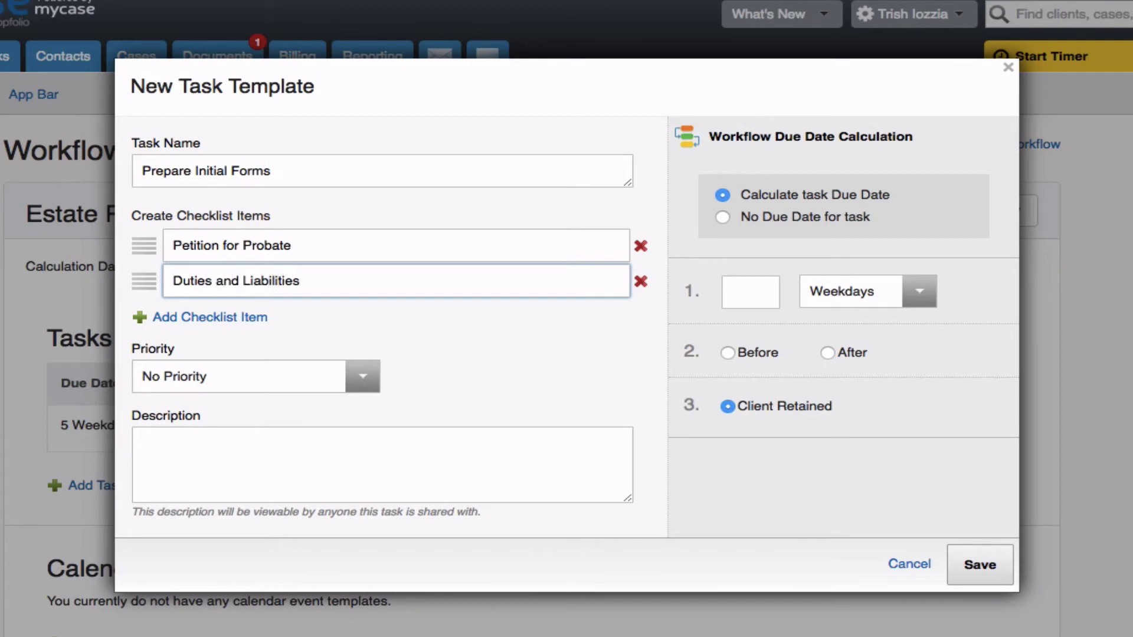
pyautogui.click(188, 322)
pyautogui.write('Bond')
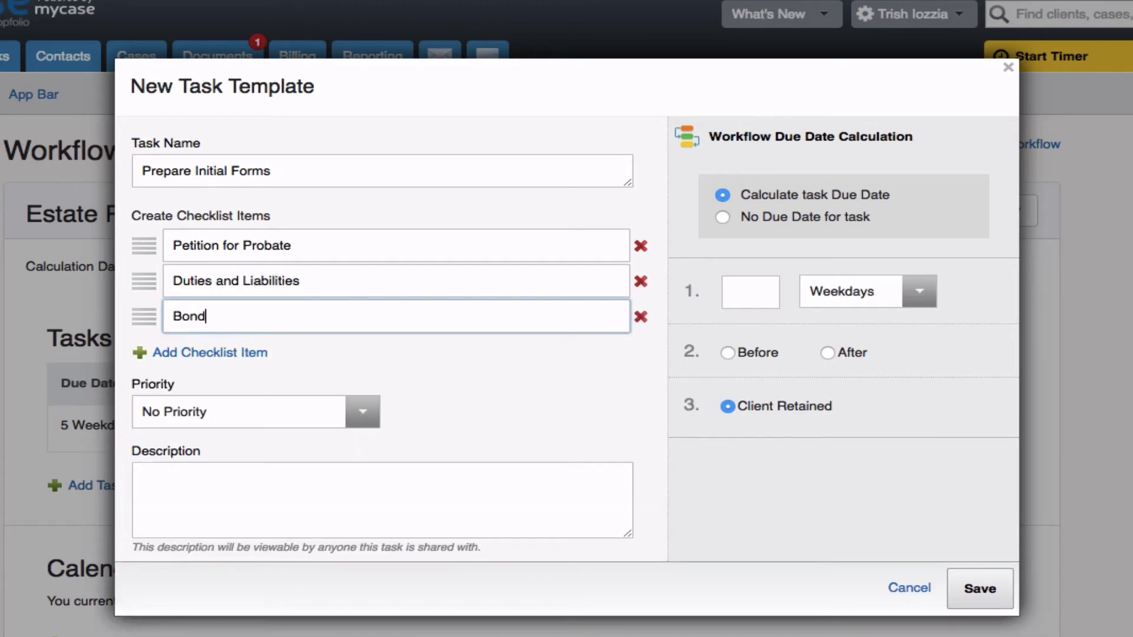
pyautogui.write(' Waiver')
# Step: Set it due 10 weekdays after Client Retained and save the task
pyautogui.click(740, 288)
pyautogui.write('10')
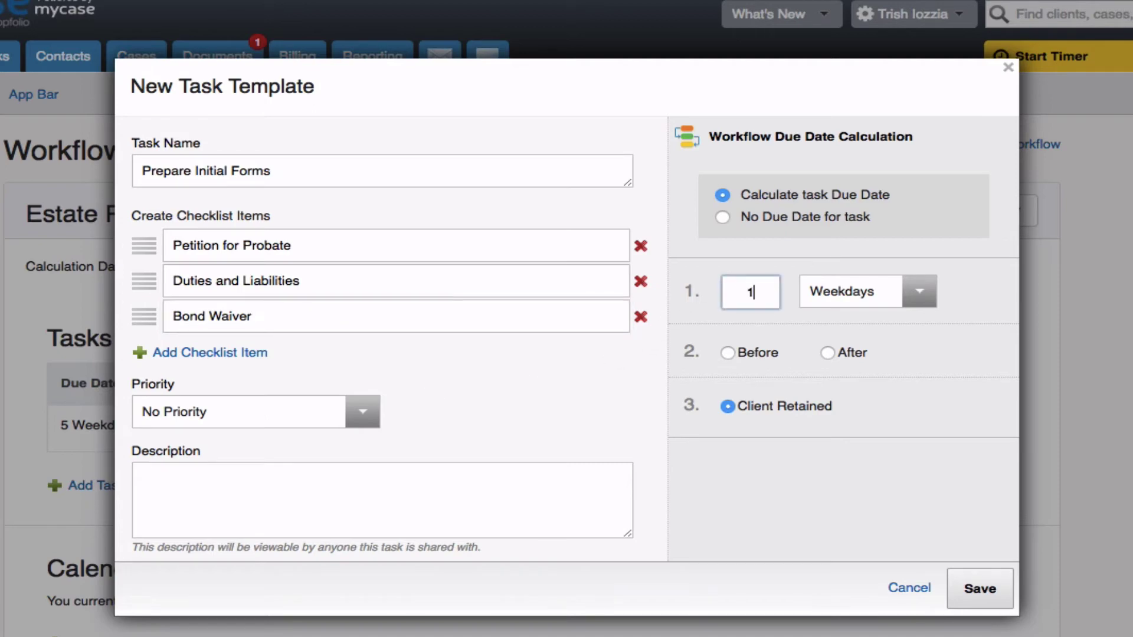
pyautogui.click(829, 353)
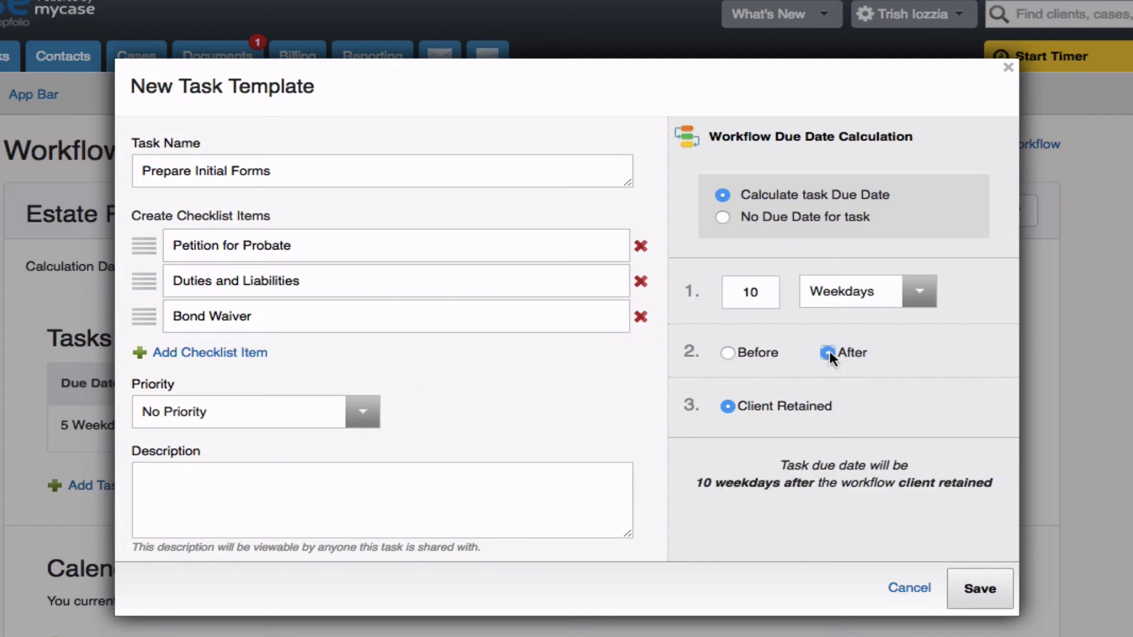
pyautogui.click(996, 588)
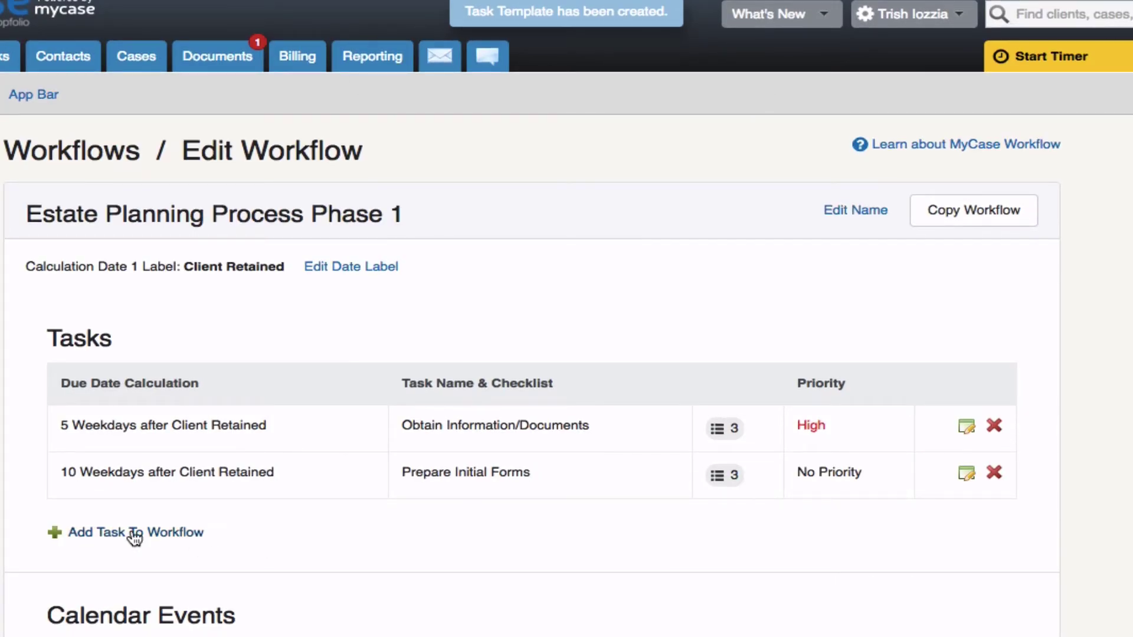
# Step: Save a 'Get Clients Signature' task due 20 weekdays after Client Retained
pyautogui.click(136, 538)
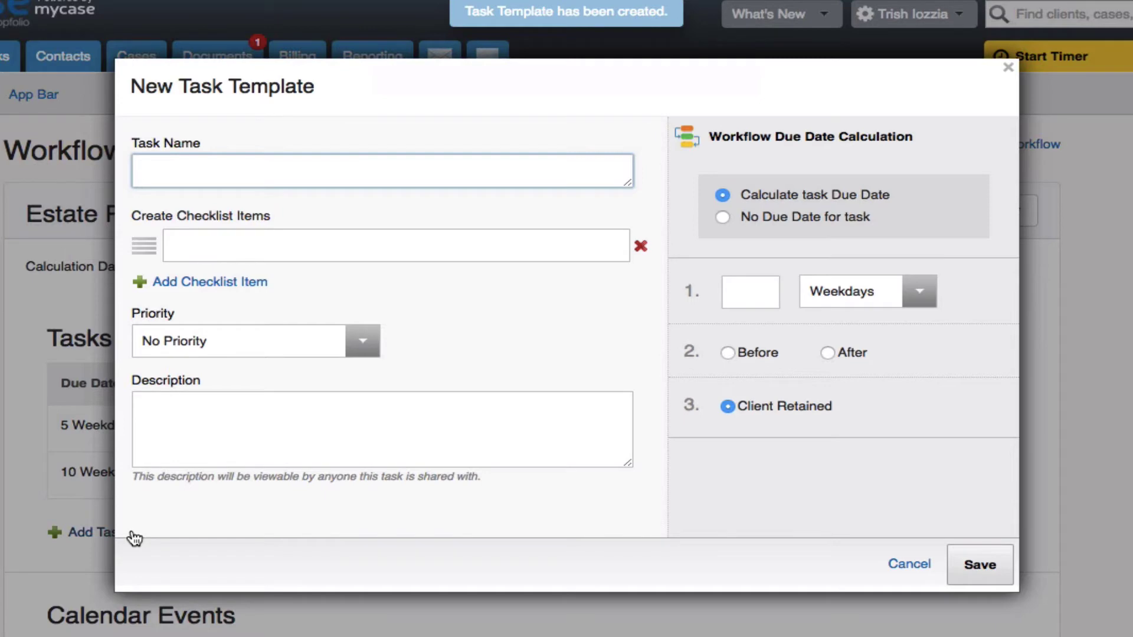
pyautogui.write('Get Clients ')
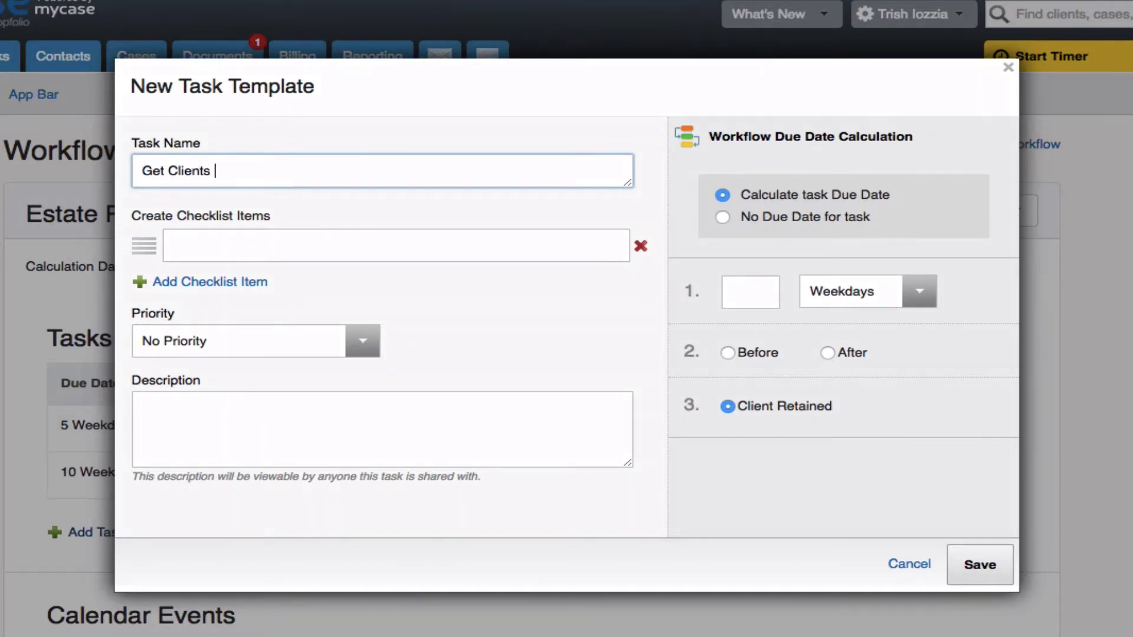
pyautogui.write('Singat')
pyautogui.press('BackSpace')
pyautogui.press('BackSpace')
pyautogui.press('BackSpace')
pyautogui.press('BackSpace')
pyautogui.write('gnature')
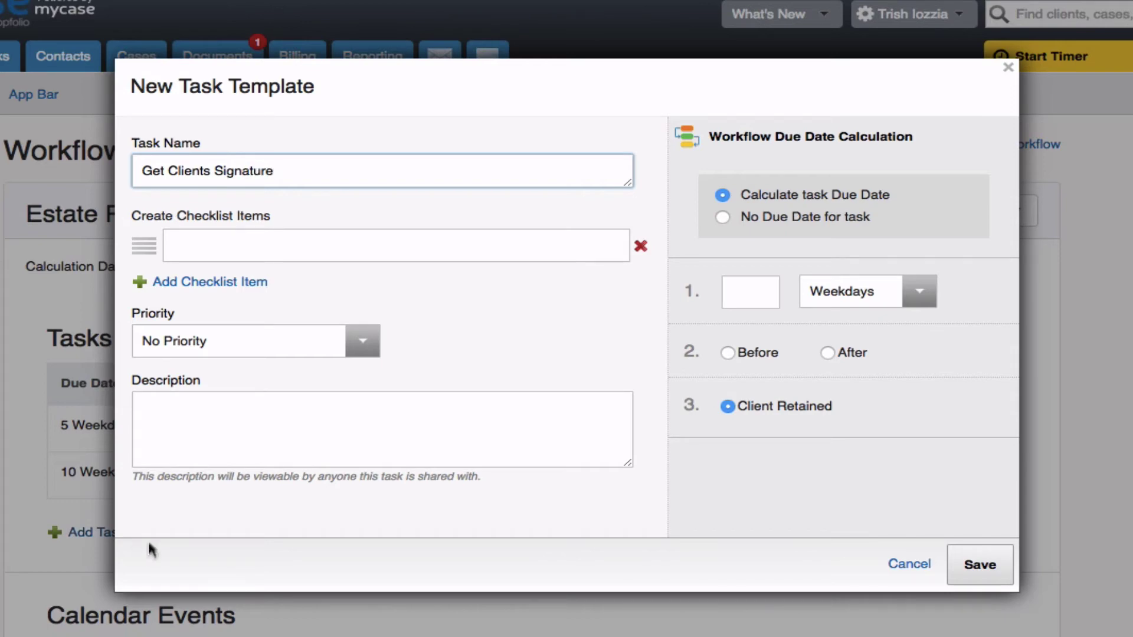
pyautogui.click(762, 300)
pyautogui.write('20')
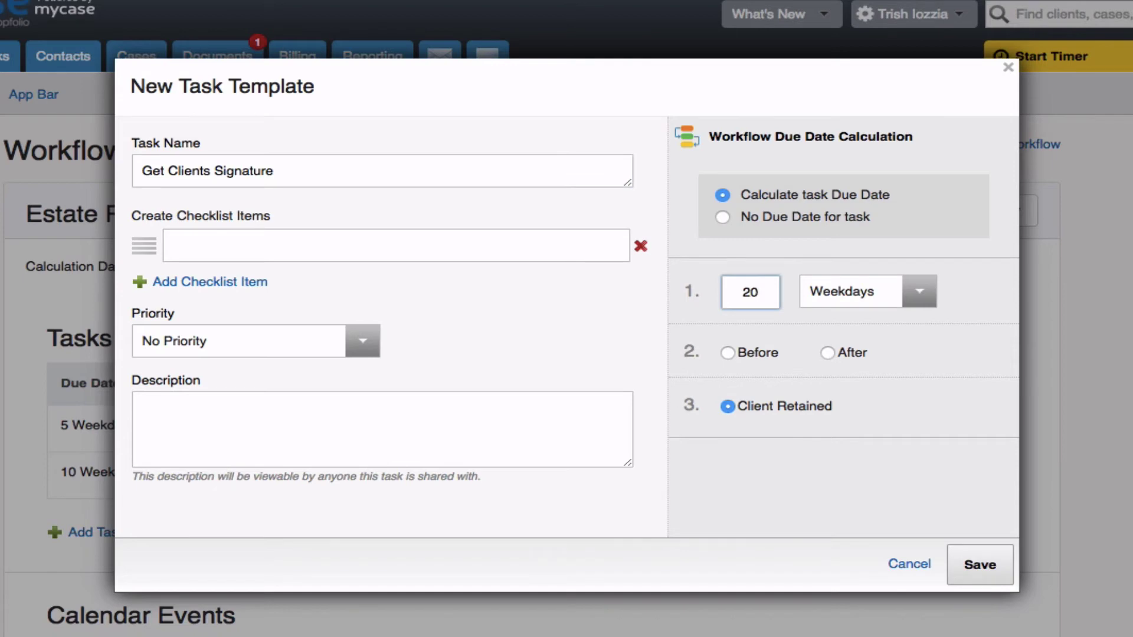
pyautogui.click(828, 352)
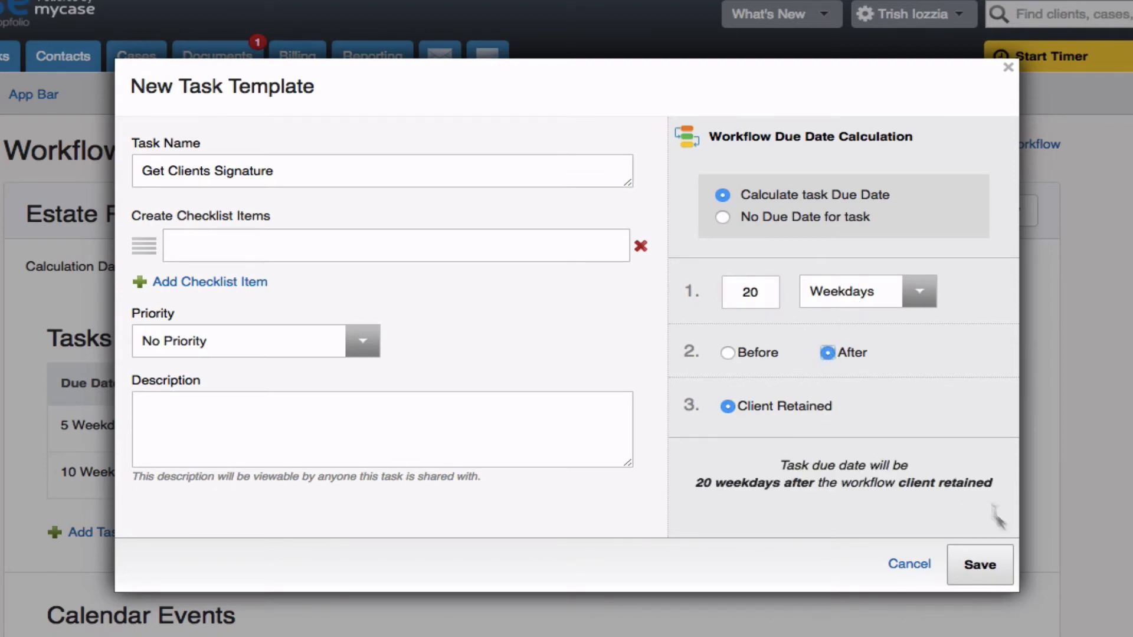
pyautogui.click(991, 564)
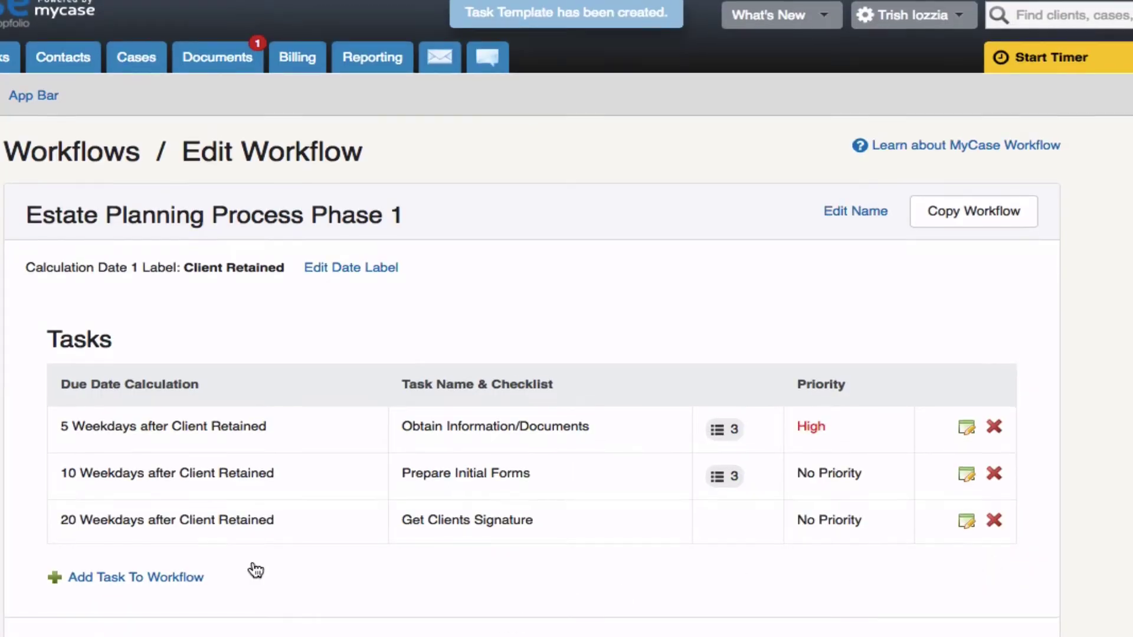
# Step: Save a 'File Forms with Court' task due 30 weekdays after Client Retained, then scroll to Calendar Events
pyautogui.click(134, 577)
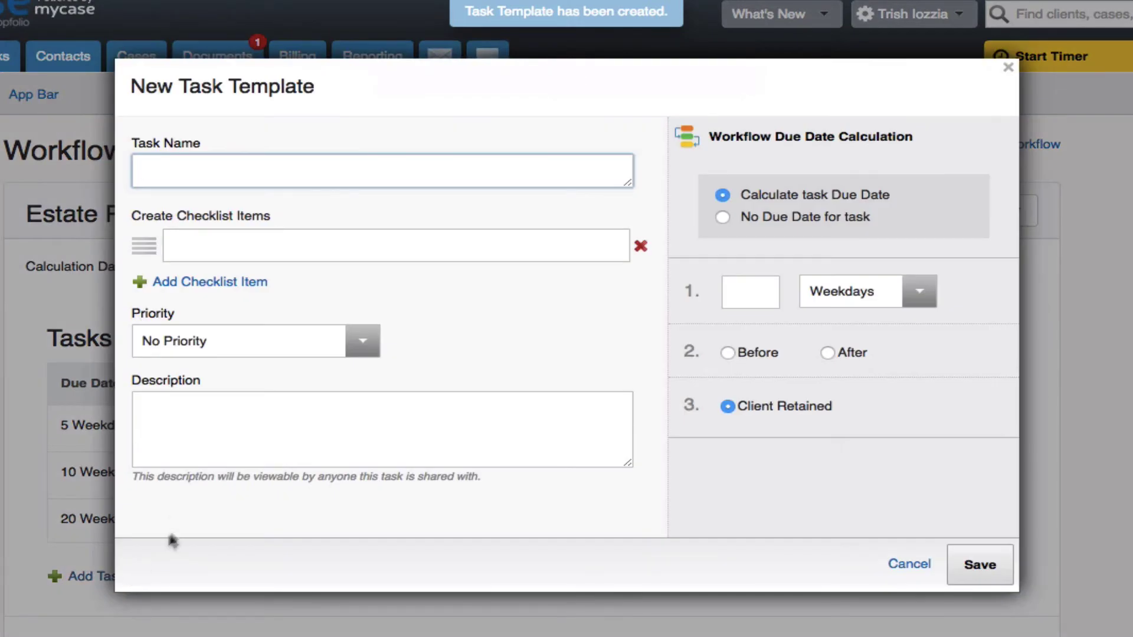
pyautogui.write('File f')
pyautogui.press('BackSpace')
pyautogui.write('F')
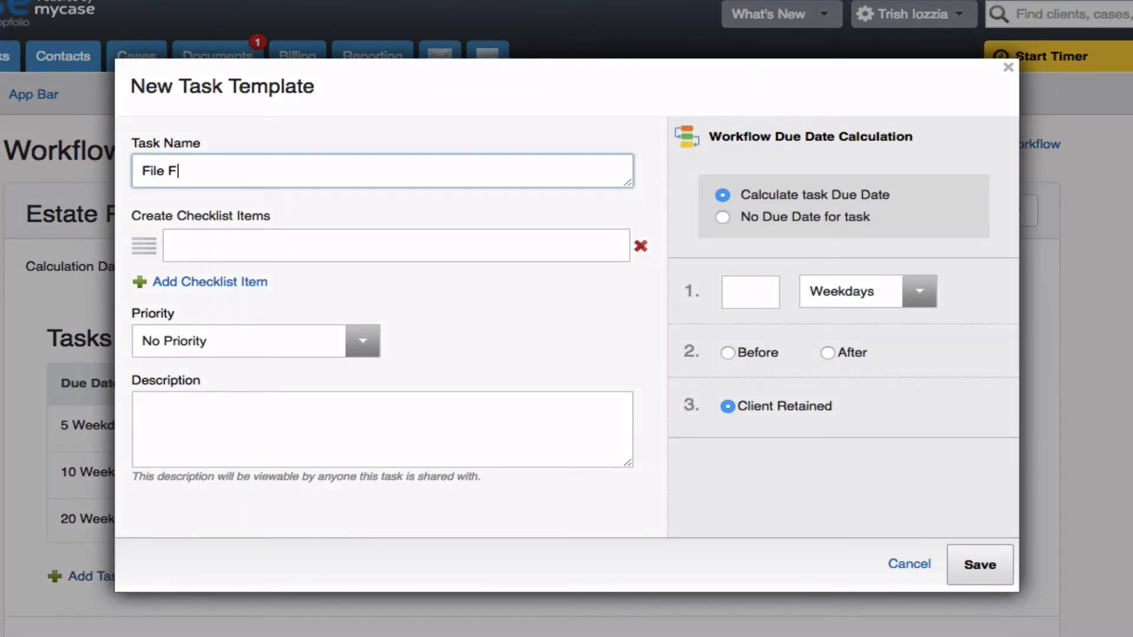
pyautogui.write('orms with Court')
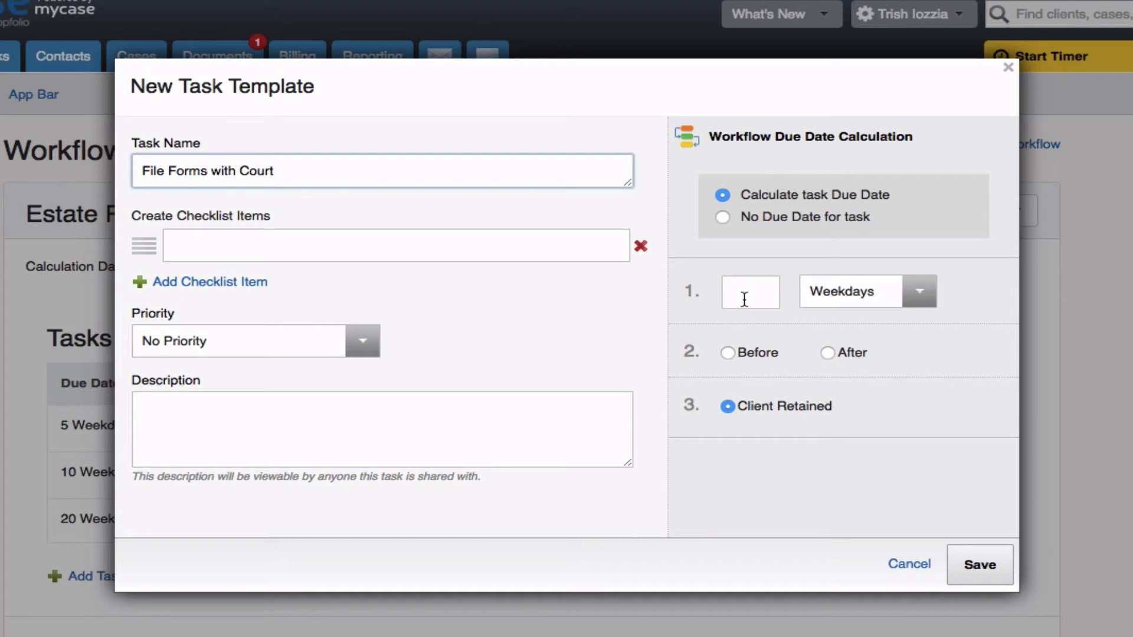
pyautogui.click(744, 299)
pyautogui.write('30')
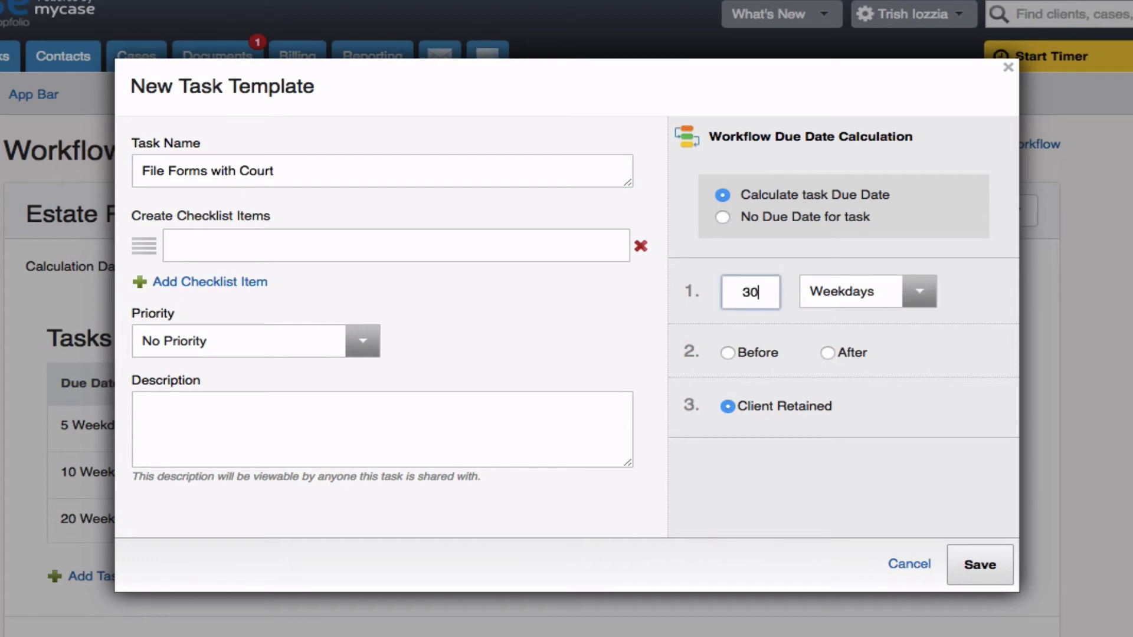
pyautogui.click(826, 353)
pyautogui.click(976, 564)
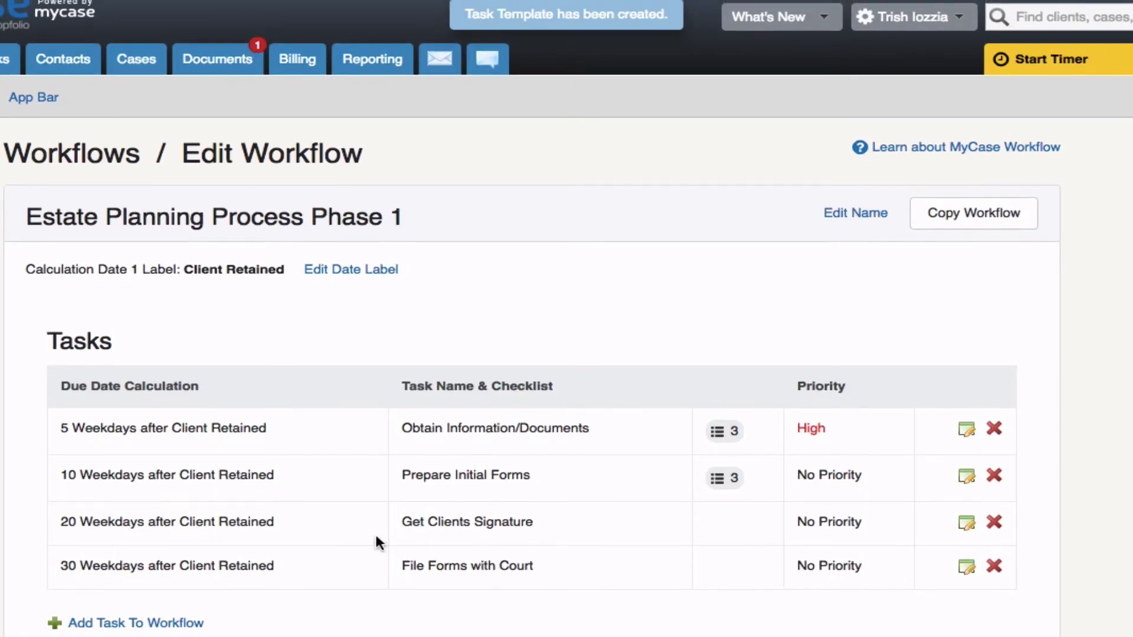
pyautogui.scroll(-2, 377, 538)
pyautogui.scroll(-2, 377, 538)
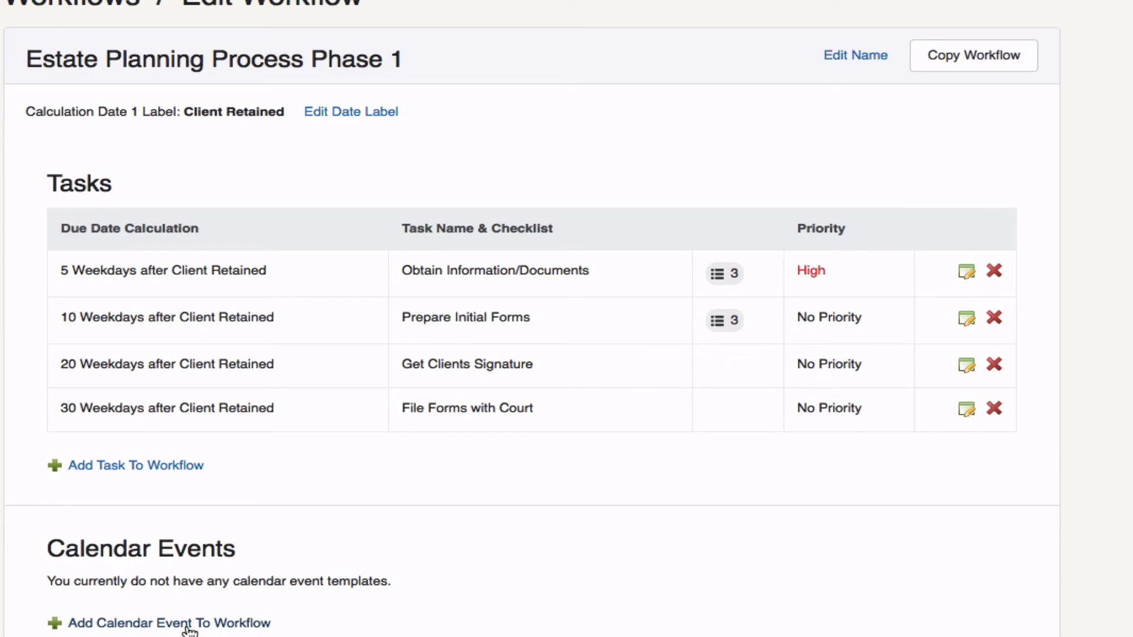
# Step: Start a calendar event template named '*Client name* File Petition for Probate', leaving Location blank
pyautogui.click(189, 625)
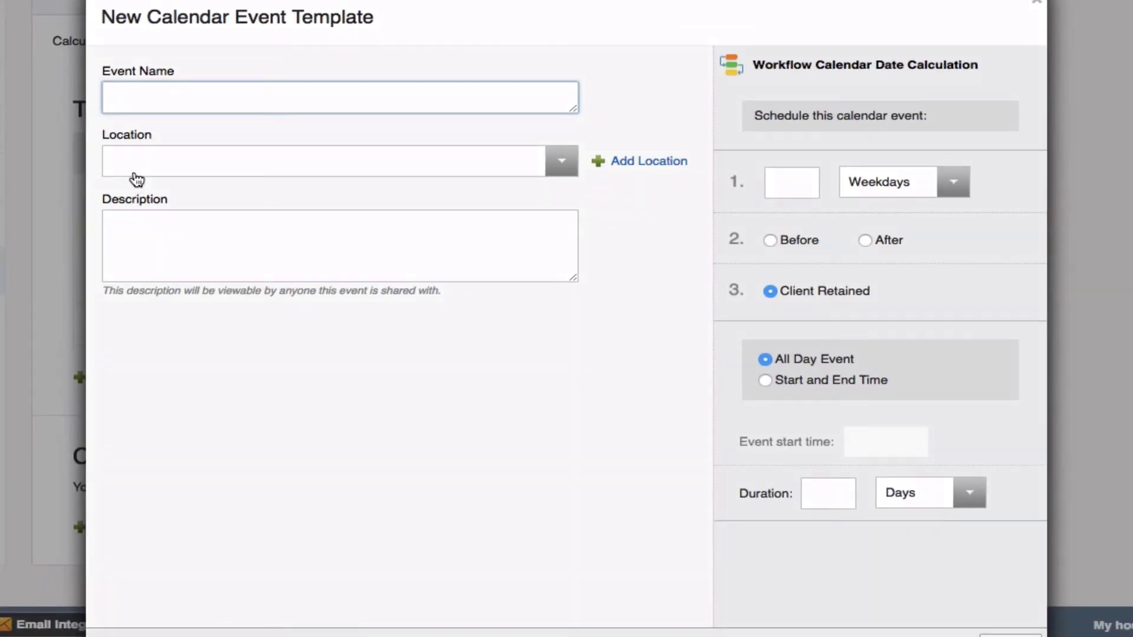
pyautogui.write('*Client name*')
pyautogui.write('File')
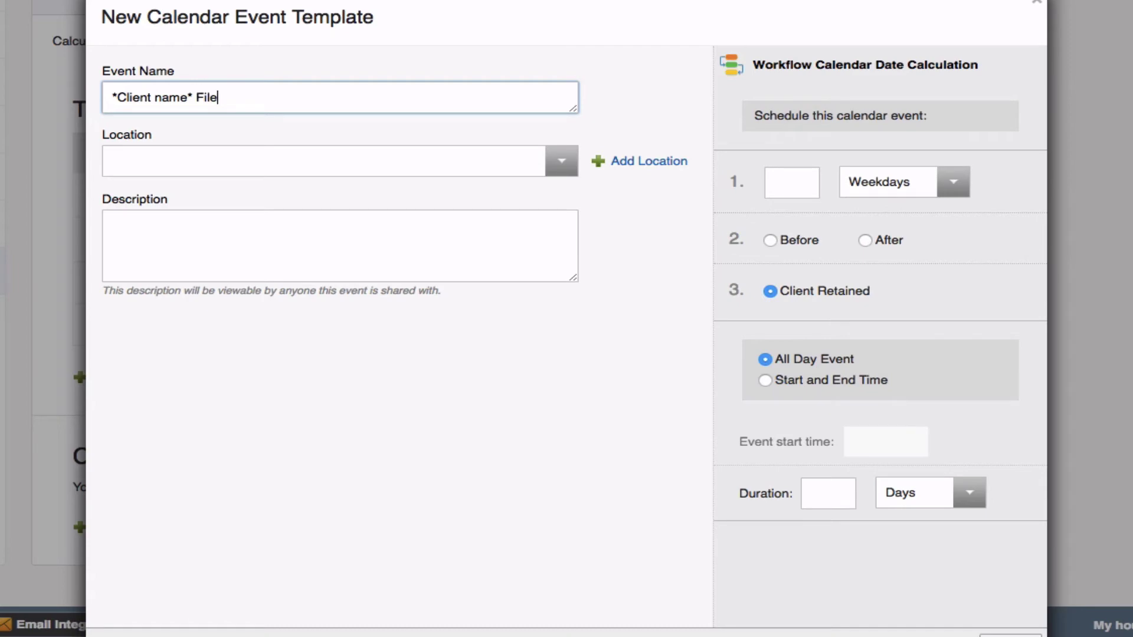
pyautogui.write(' Petition for P')
pyautogui.write('robate')
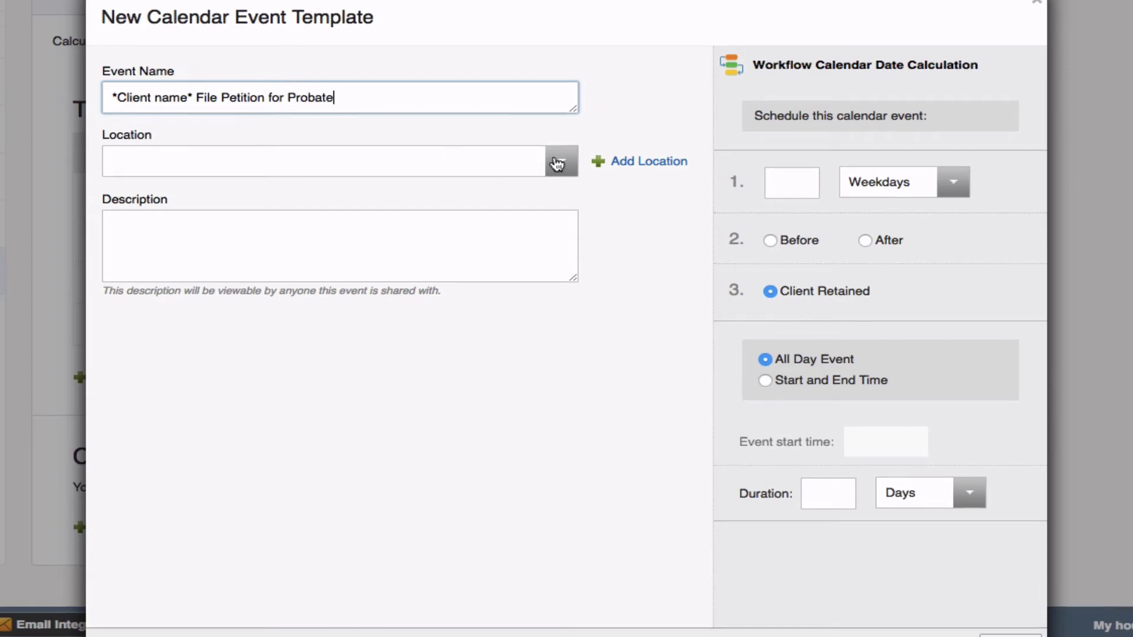
pyautogui.click(558, 164)
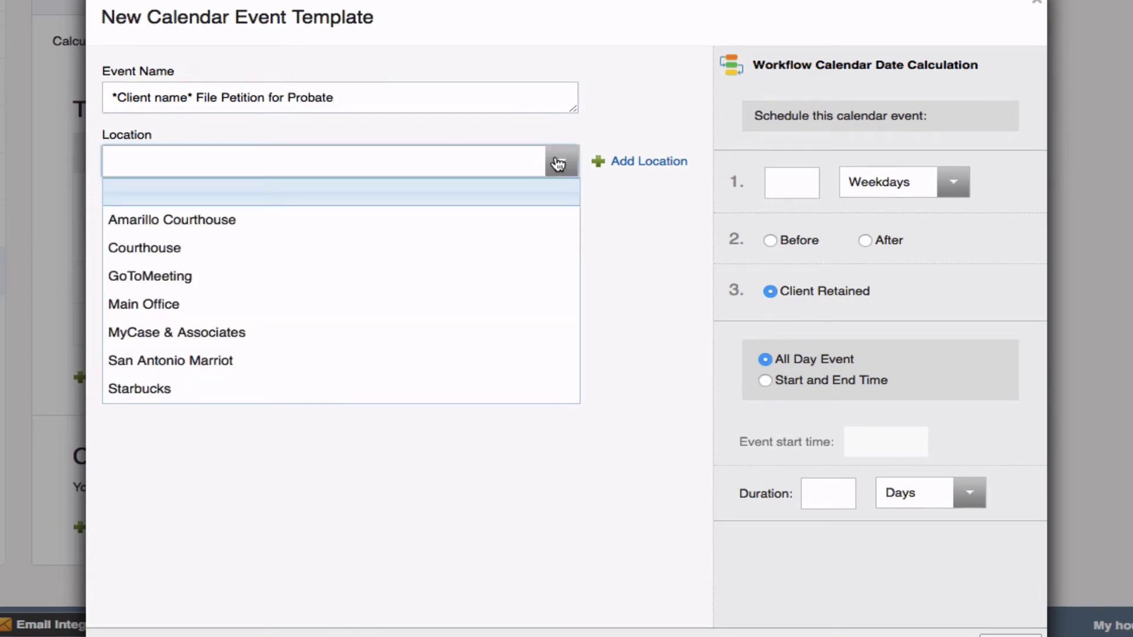
pyautogui.click(558, 164)
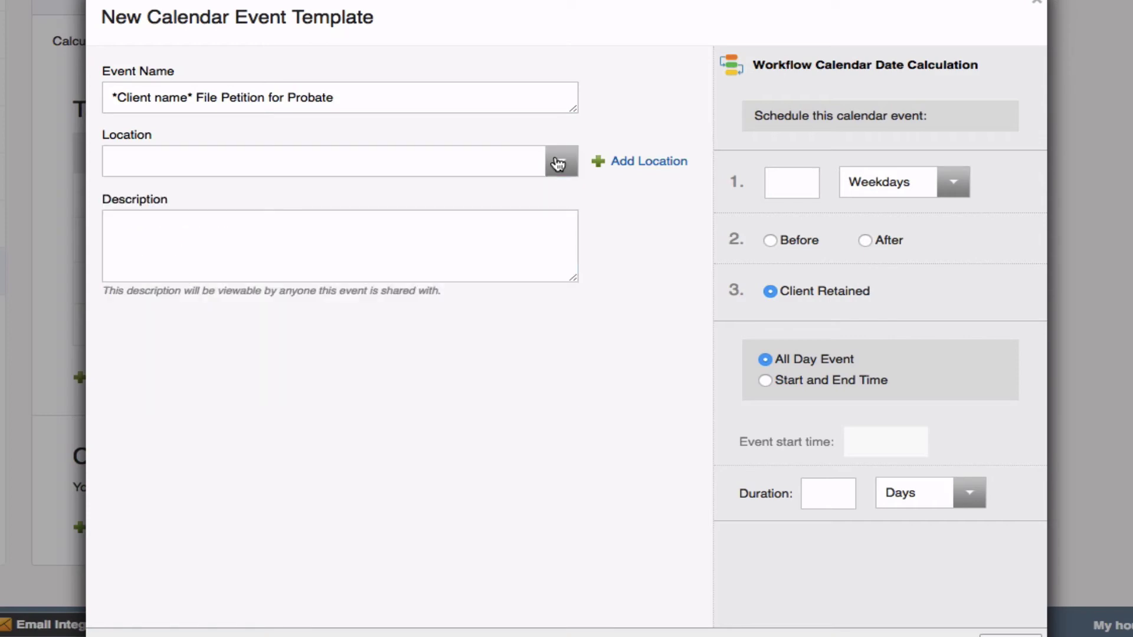
pyautogui.click(140, 246)
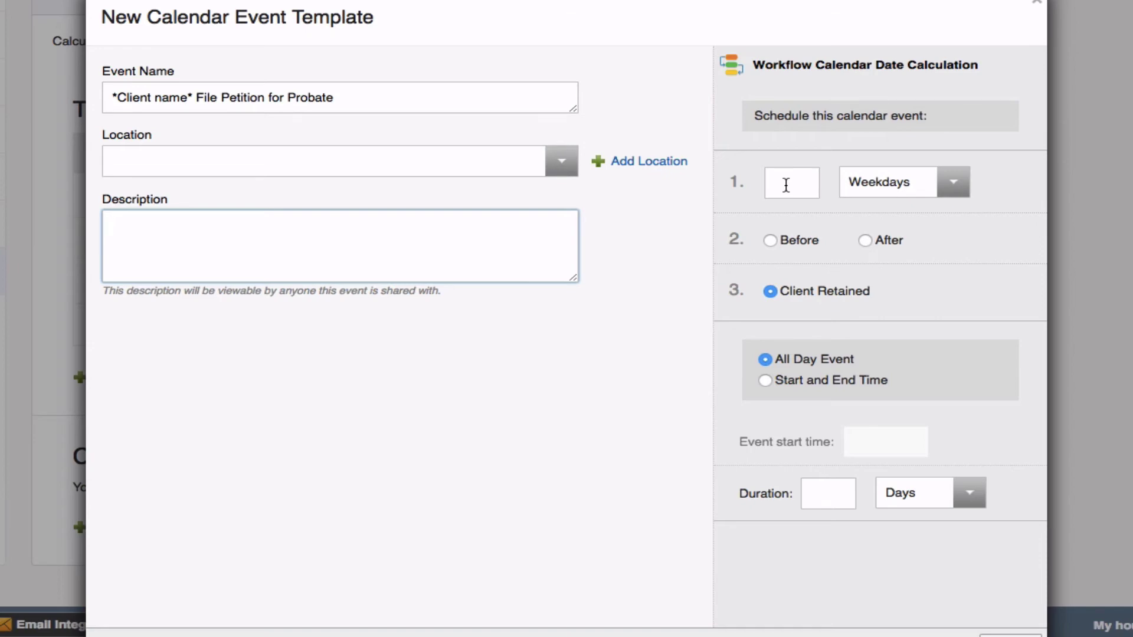
# Step: Schedule File Petition for Probate 30 weekdays after Client Retained, lasting 1 day, and save it
pyautogui.click(786, 186)
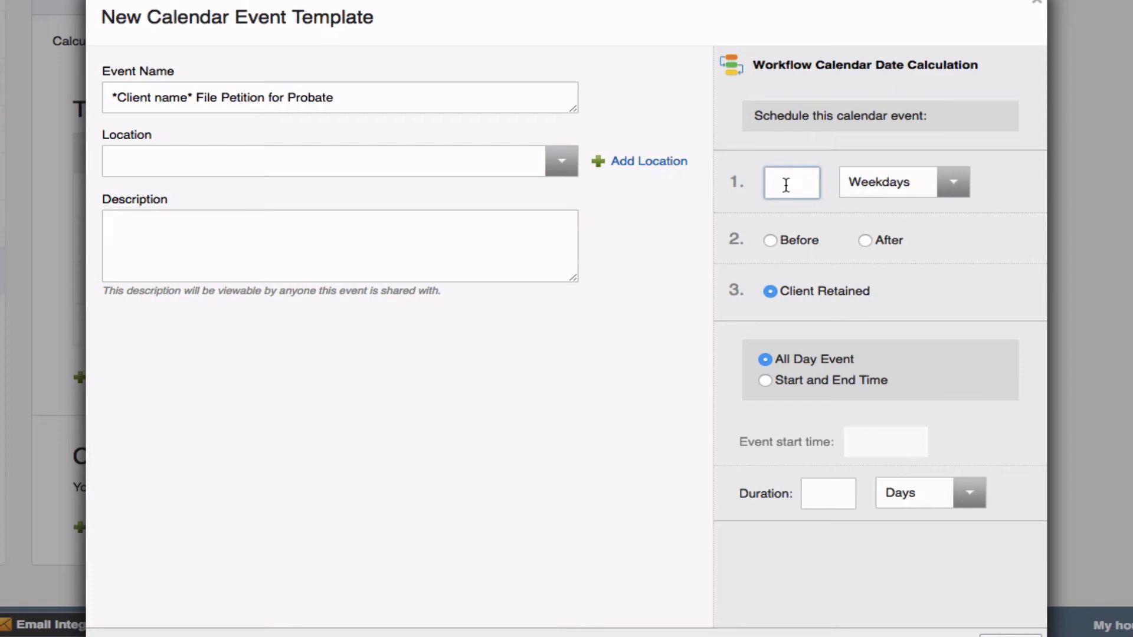
pyautogui.write('30')
pyautogui.click(865, 240)
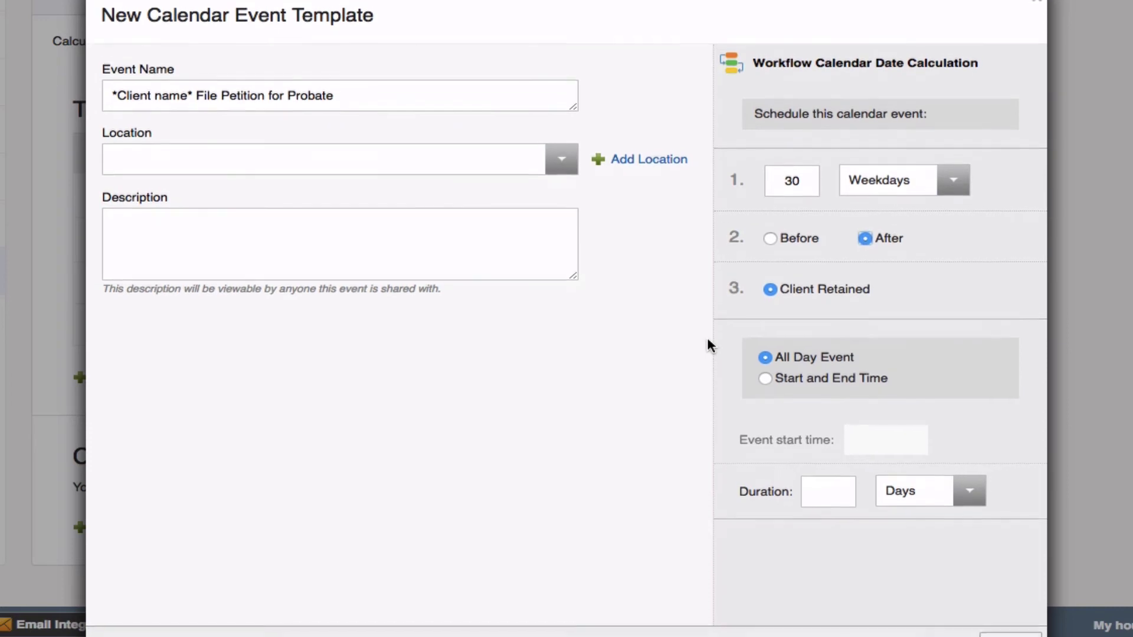
pyautogui.scroll(-1, 707, 340)
pyautogui.scroll(-1, 707, 340)
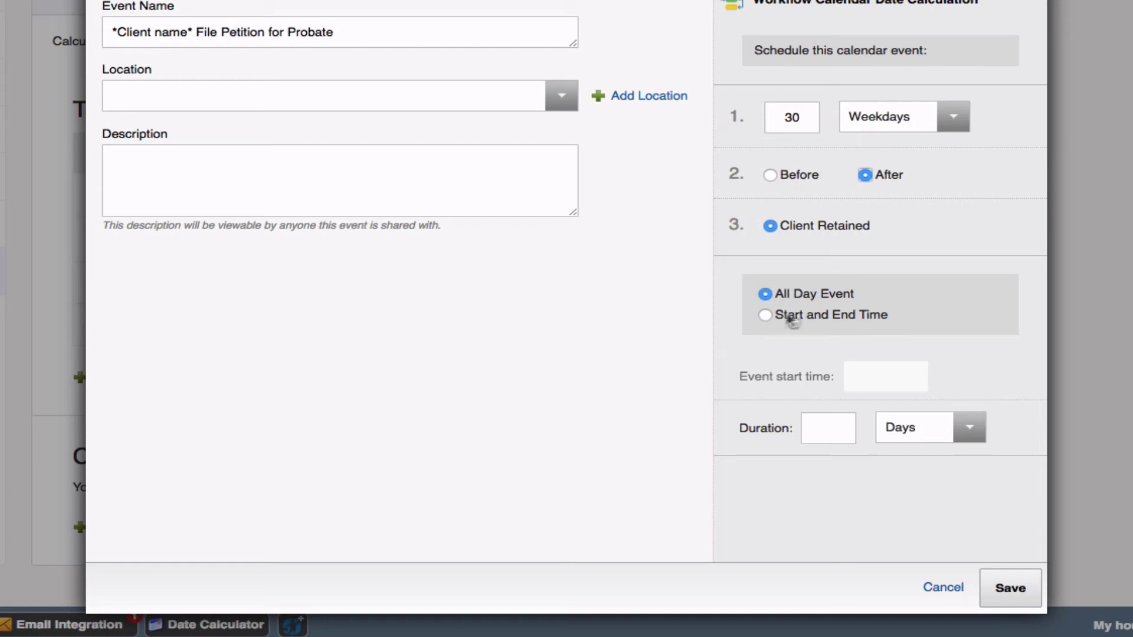
pyautogui.click(822, 422)
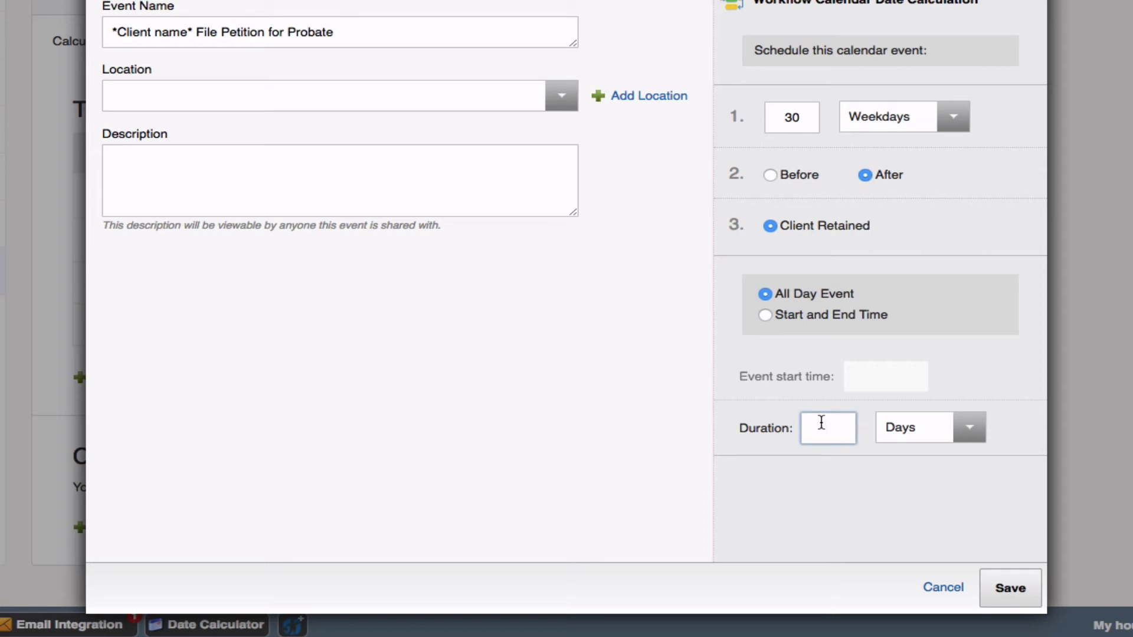
pyautogui.write('1')
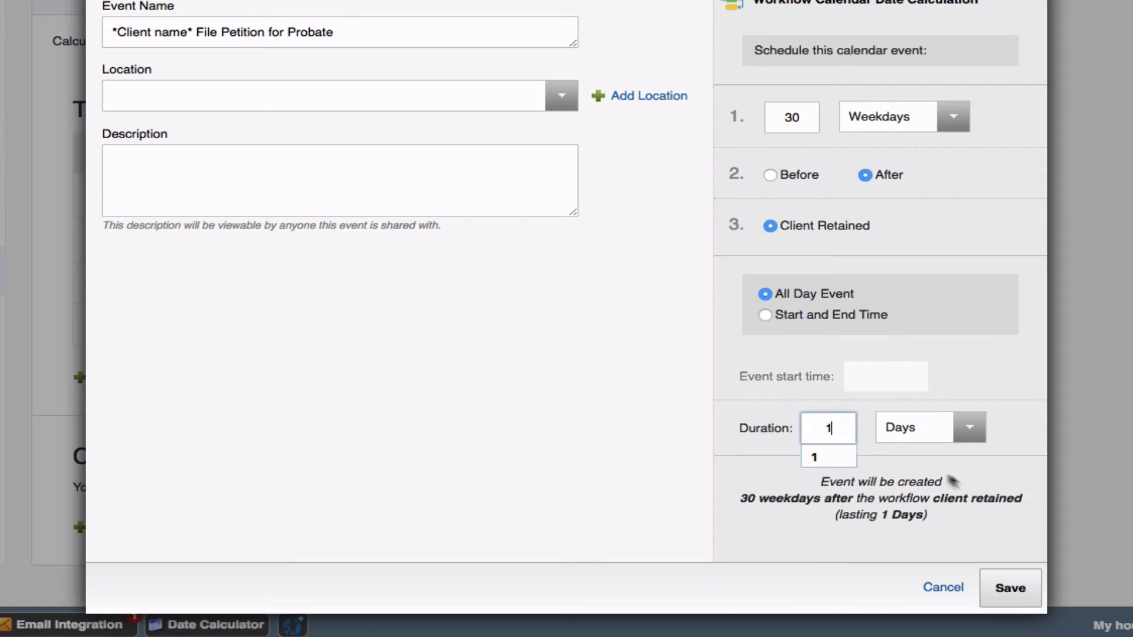
pyautogui.click(963, 483)
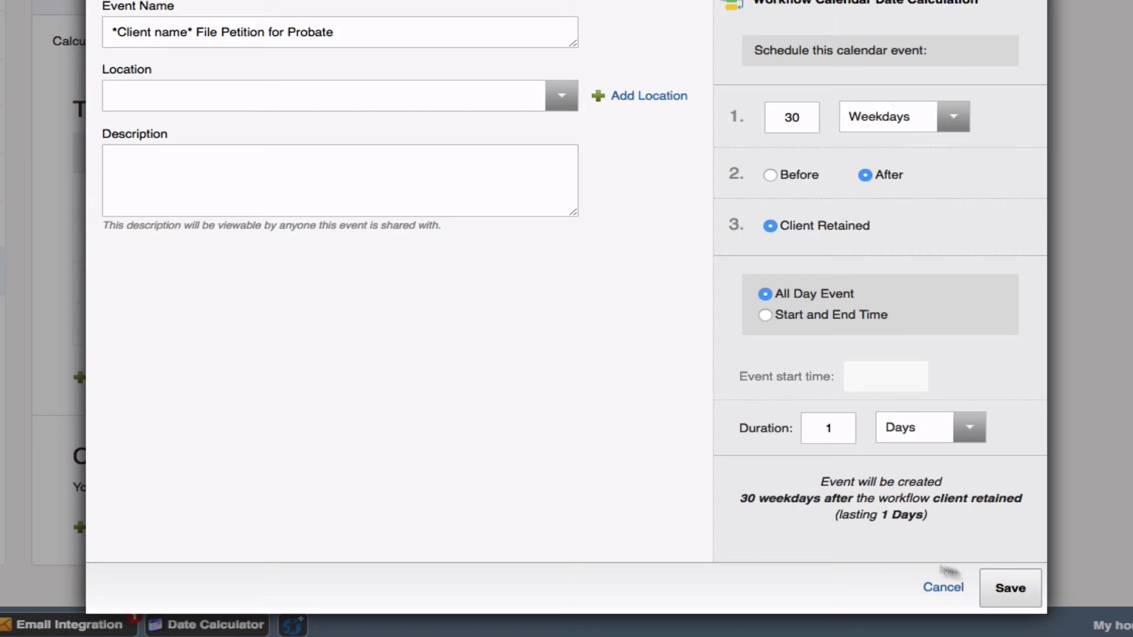
pyautogui.click(1026, 590)
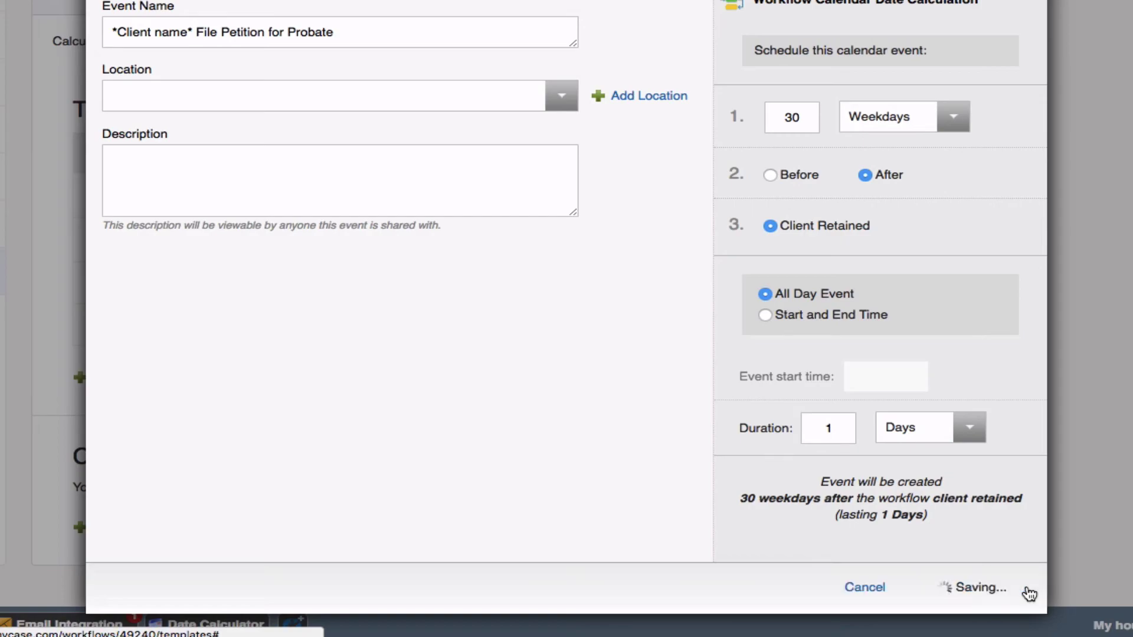
pyautogui.scroll(-4, 254, 493)
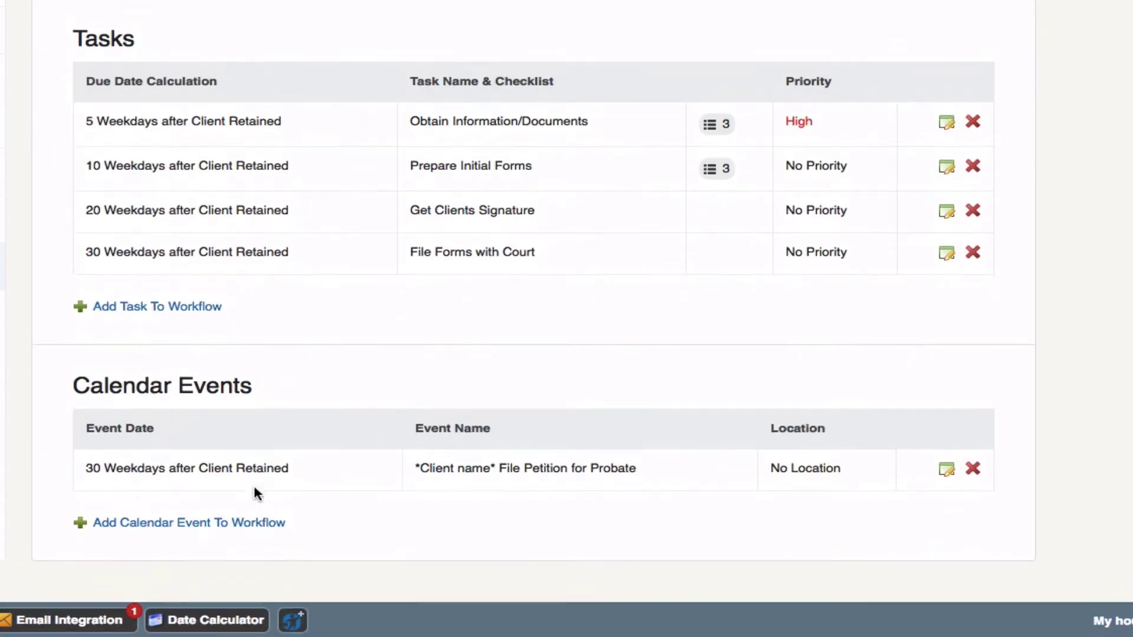
# Step: Add a '*Client name* Review Case Status' event 45 weekdays after Client Retained
pyautogui.click(215, 525)
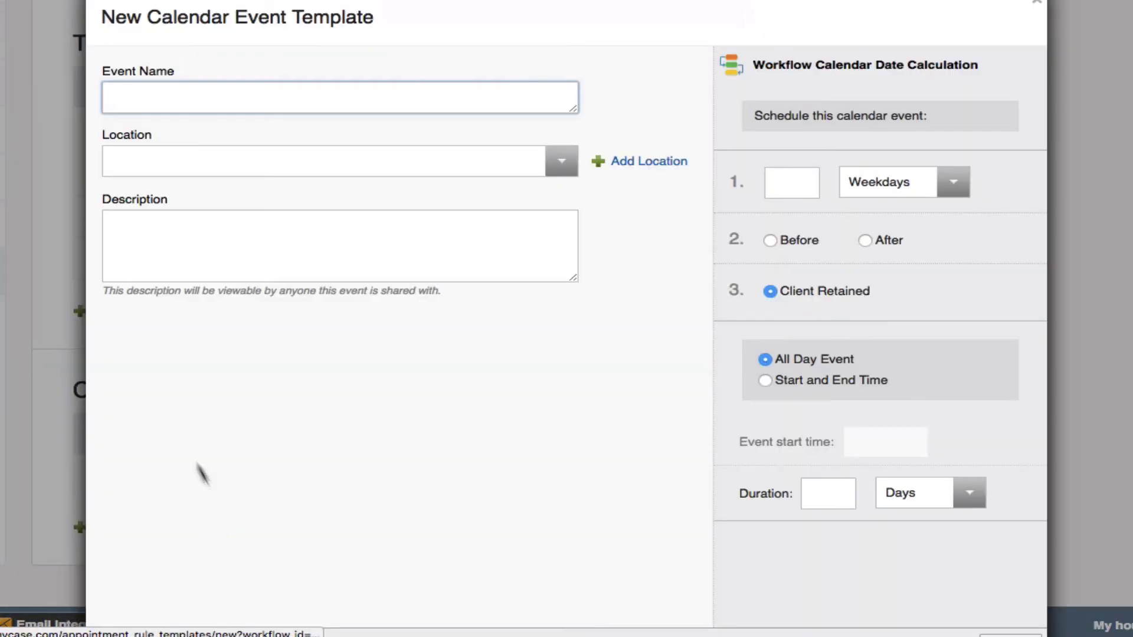
pyautogui.write('*Clien')
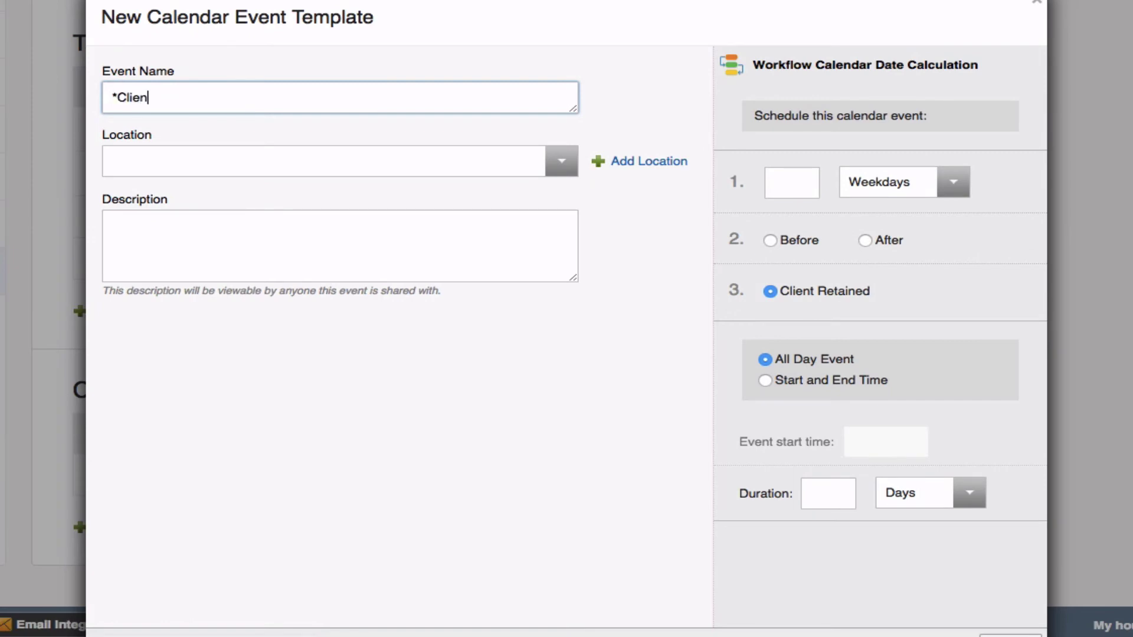
pyautogui.write('t name* Review Case ')
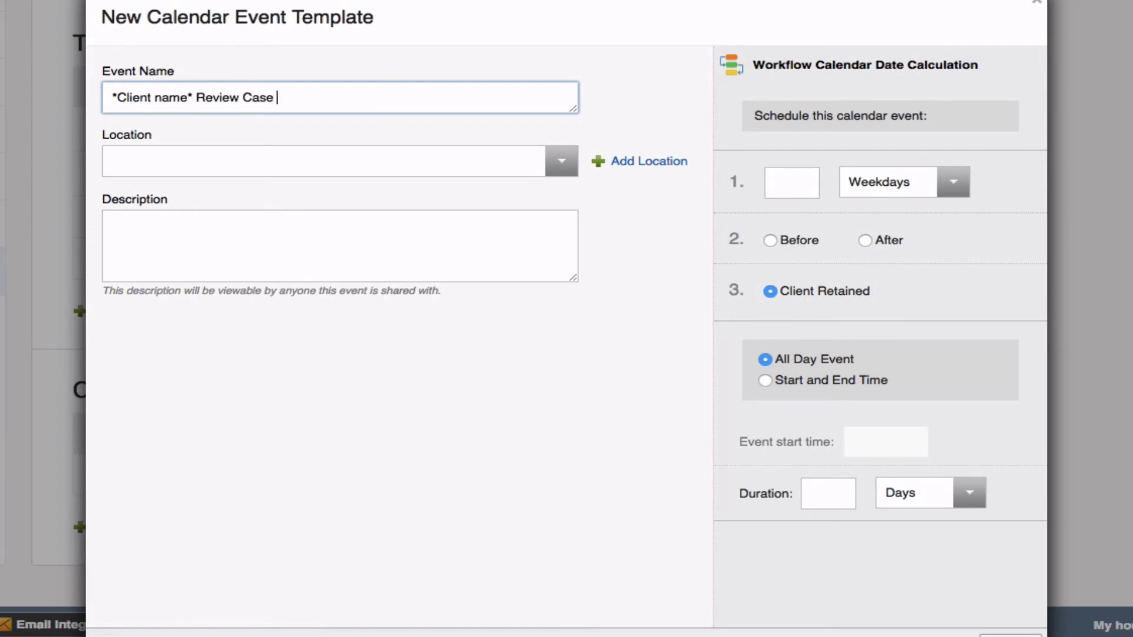
pyautogui.write('Status')
pyautogui.click(783, 187)
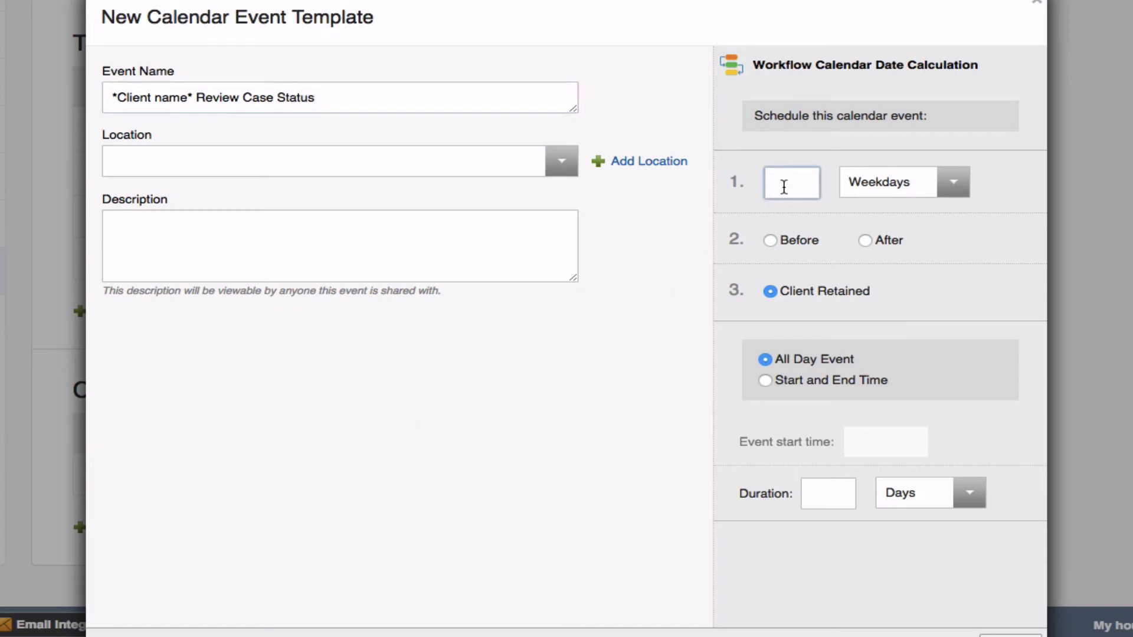
pyautogui.write('45')
pyautogui.click(863, 242)
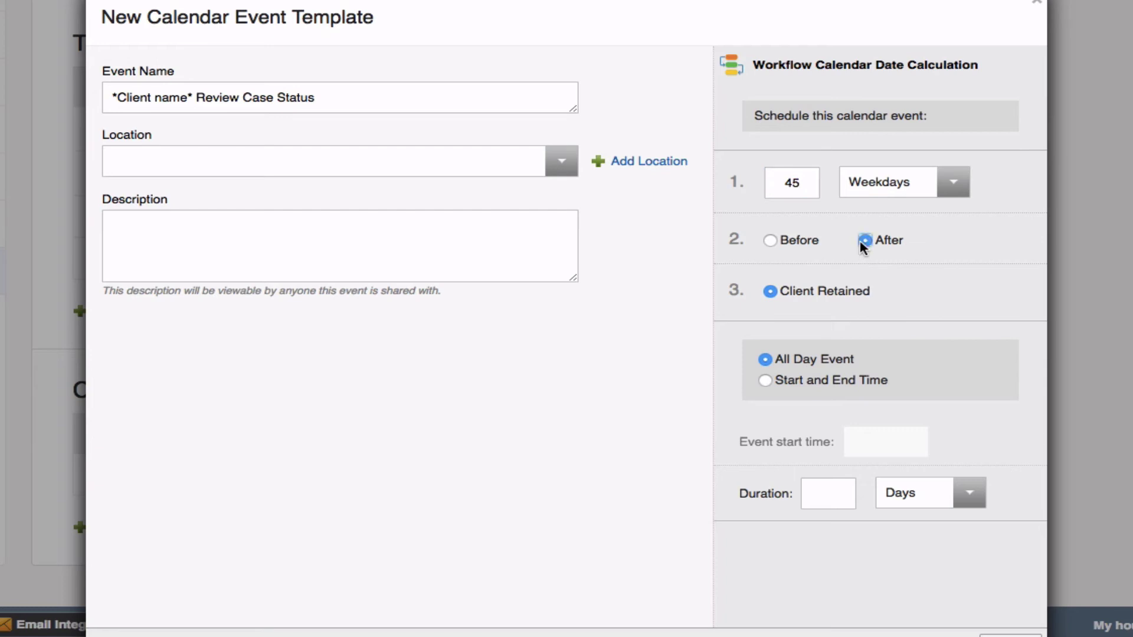
# Step: Give the event a 09:00 AM start and a 30-minute duration, and save it
pyautogui.click(763, 379)
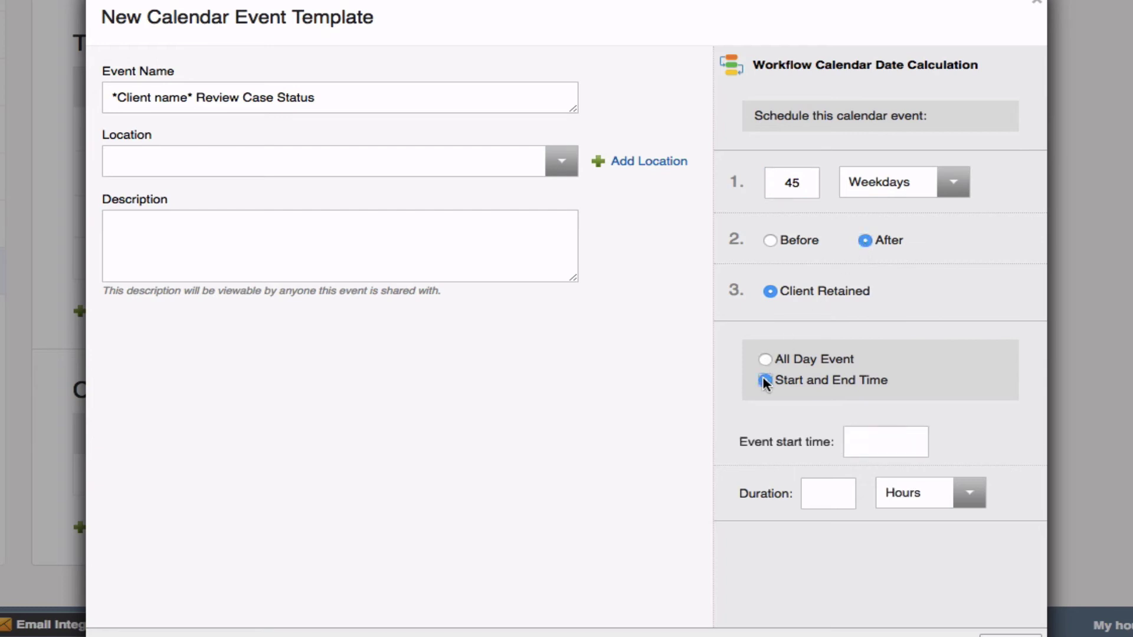
pyautogui.click(876, 438)
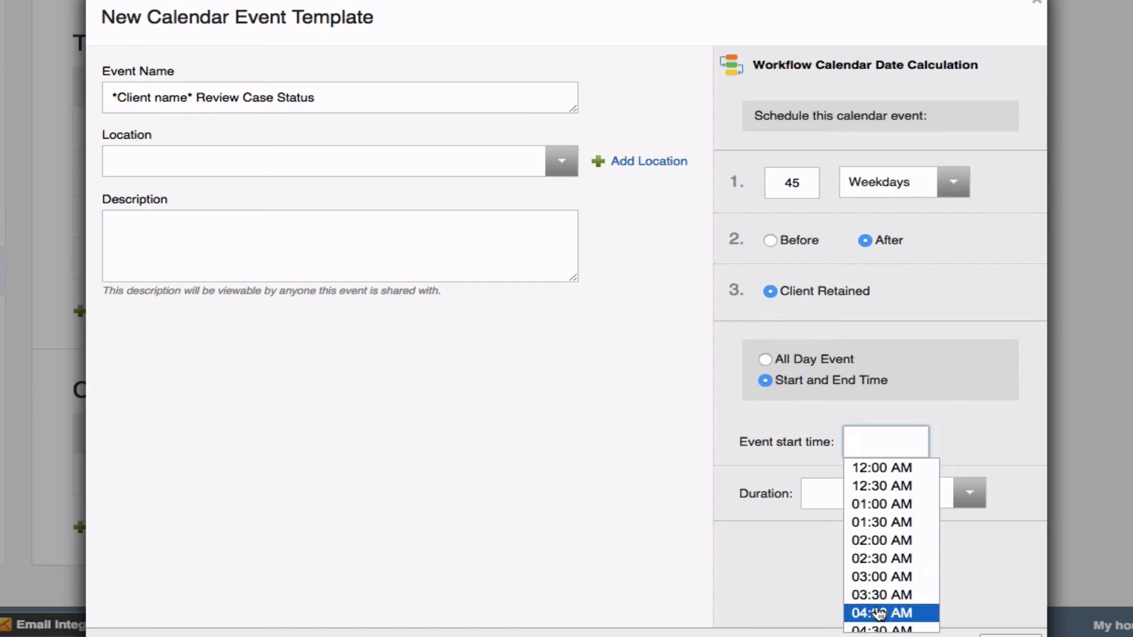
pyautogui.scroll(-5, 879, 615)
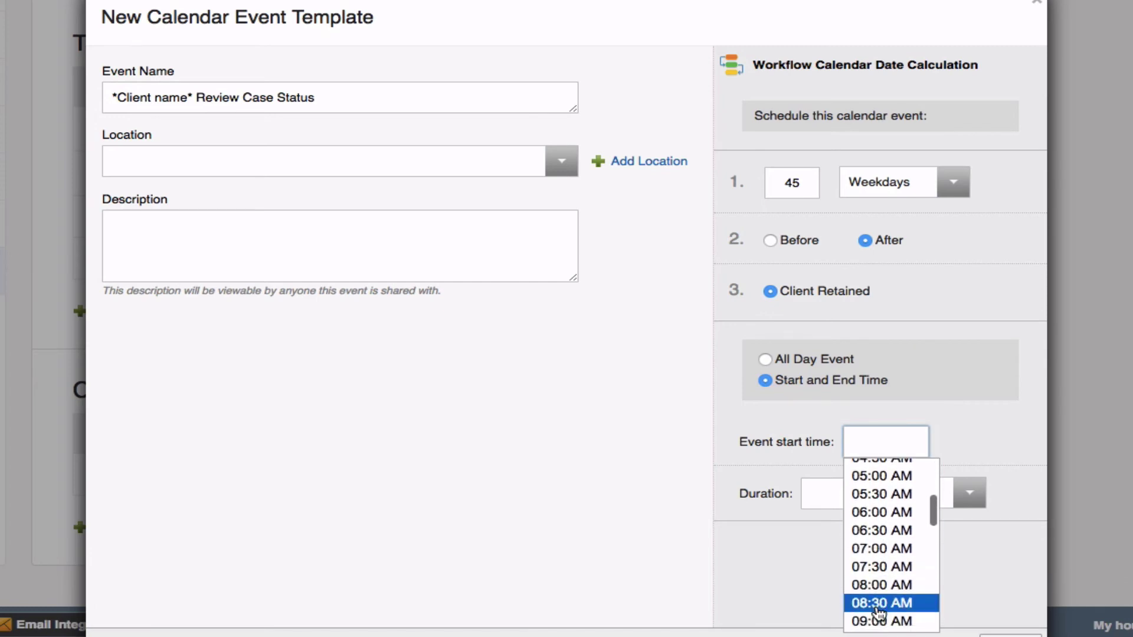
pyautogui.scroll(-1, 879, 614)
pyautogui.click(878, 611)
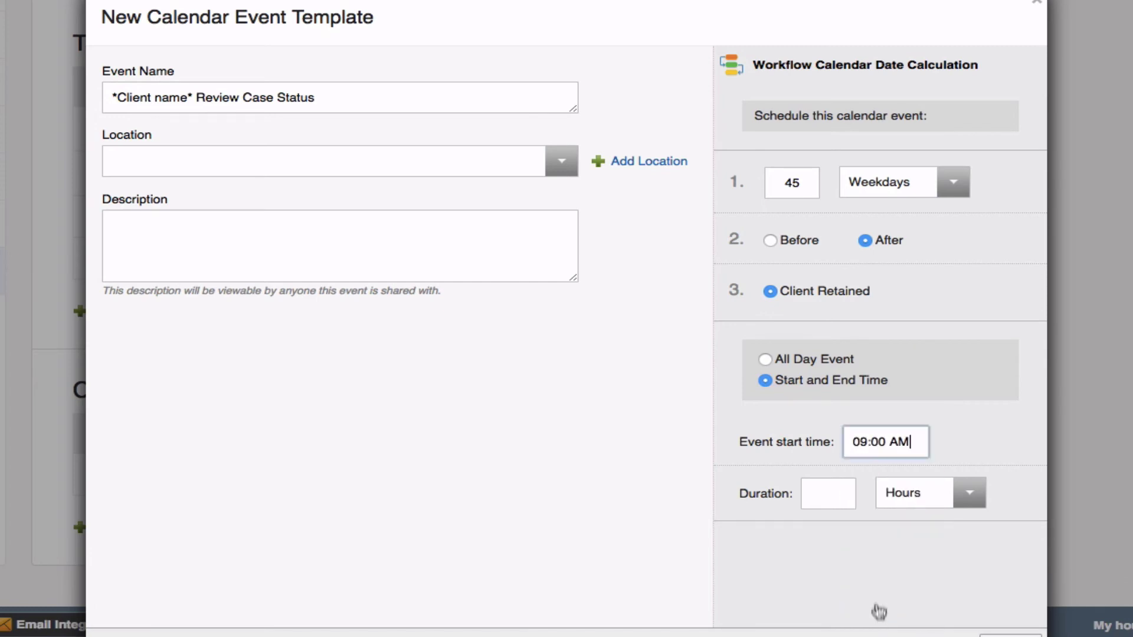
pyautogui.click(833, 497)
pyautogui.write('30')
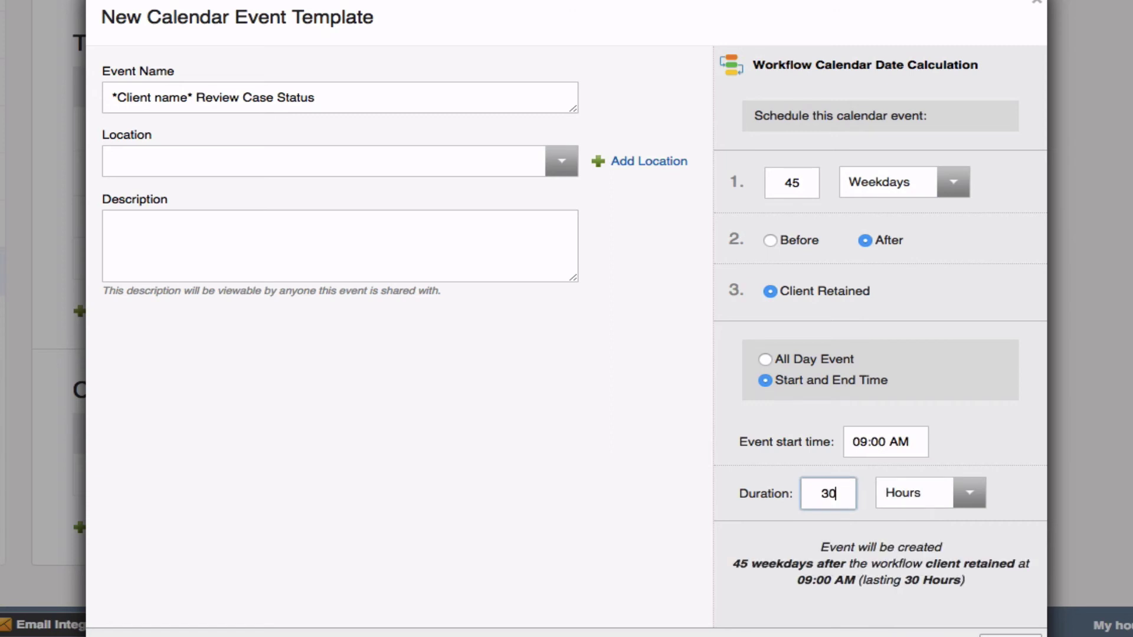
pyautogui.click(973, 504)
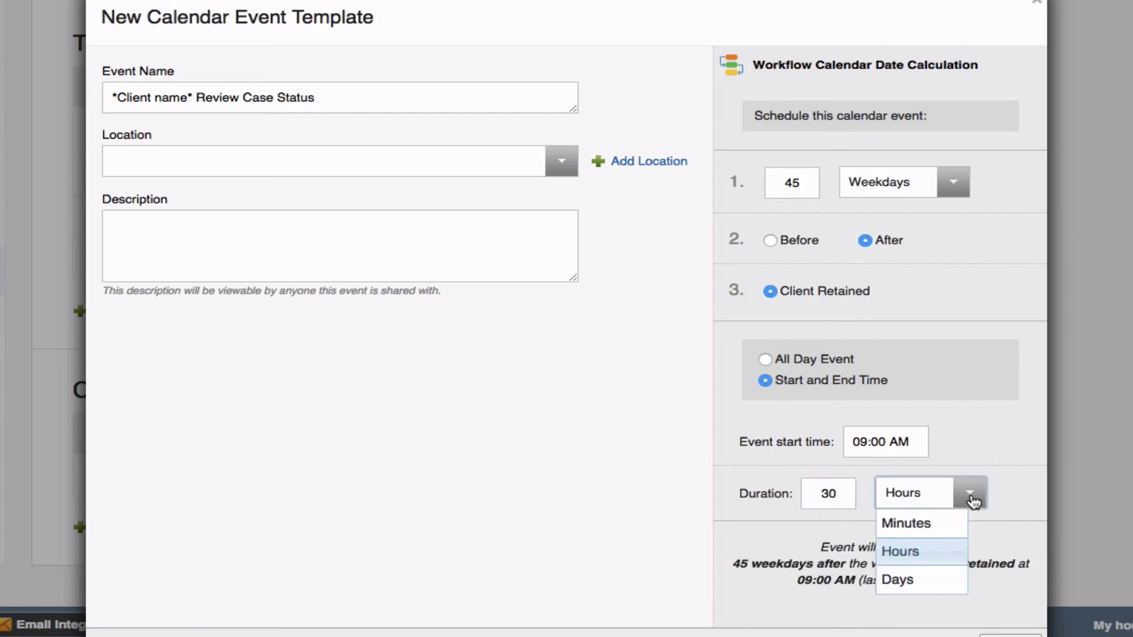
pyautogui.click(941, 524)
pyautogui.scroll(-2, 991, 537)
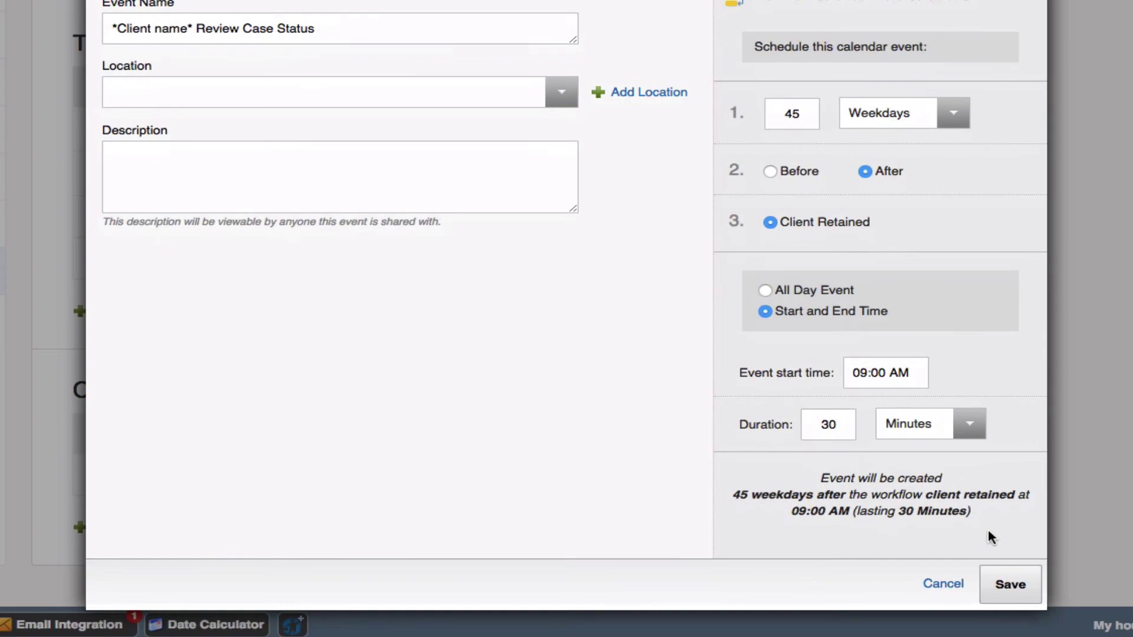
pyautogui.click(1006, 580)
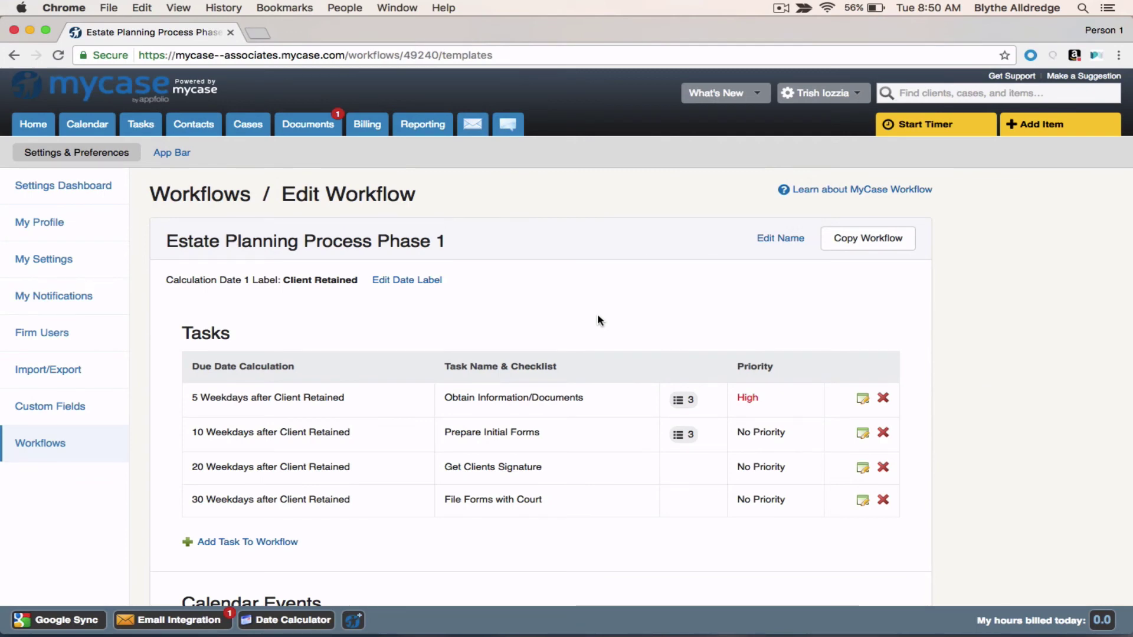
# Step: Search 'Ander', open the Anderson Matter case and view its Workflows tab listing Client Intake Procedure
pyautogui.click(937, 97)
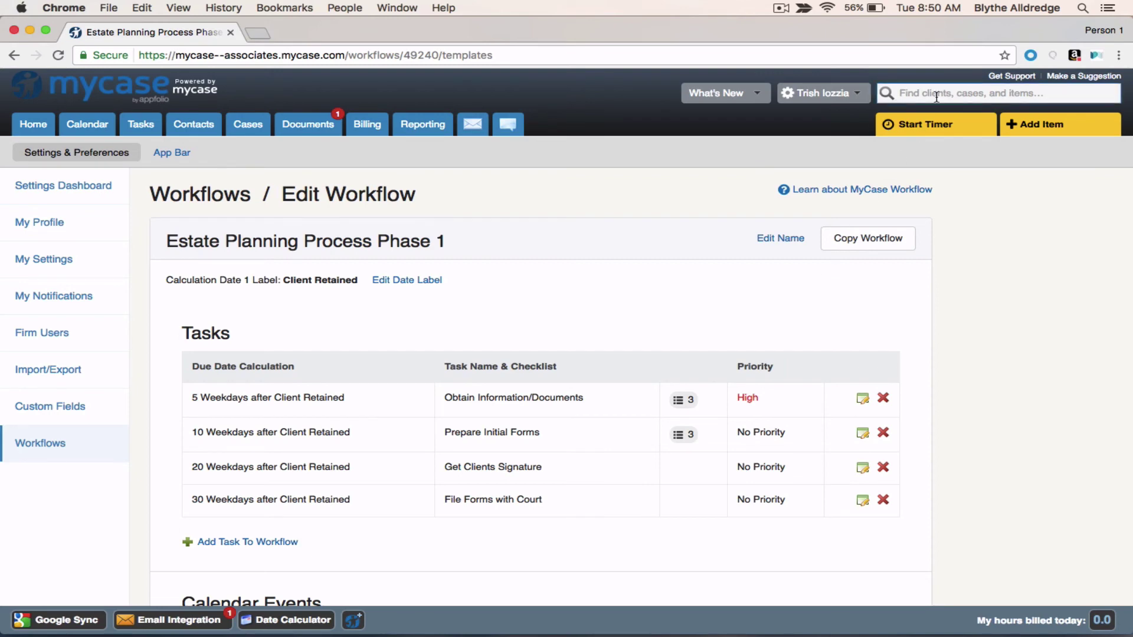
pyautogui.write('Ander')
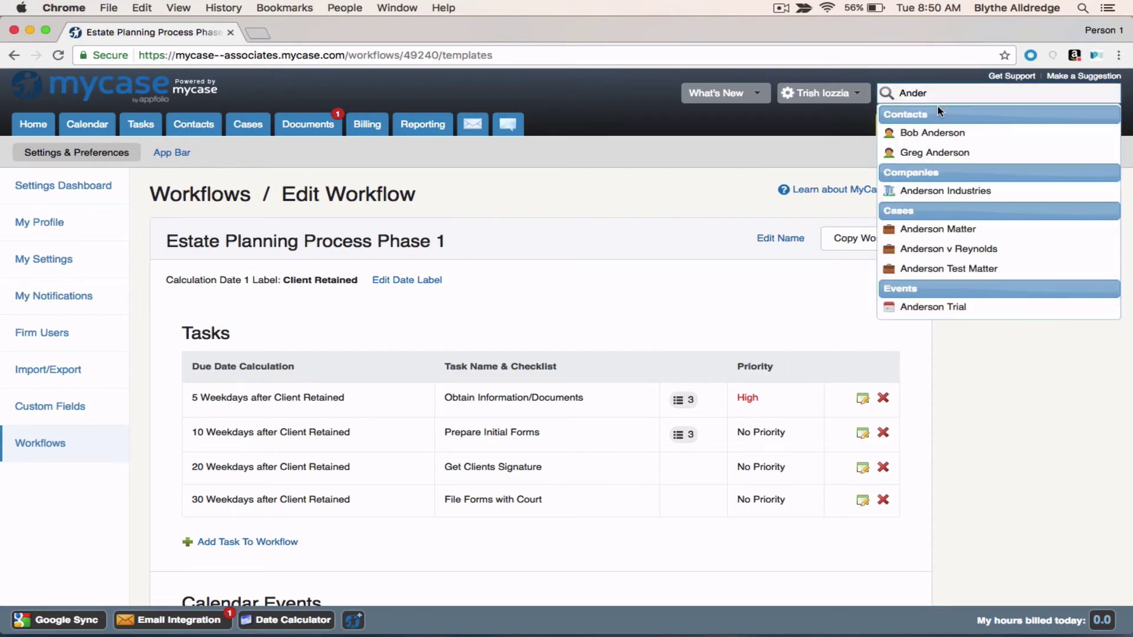
pyautogui.click(935, 228)
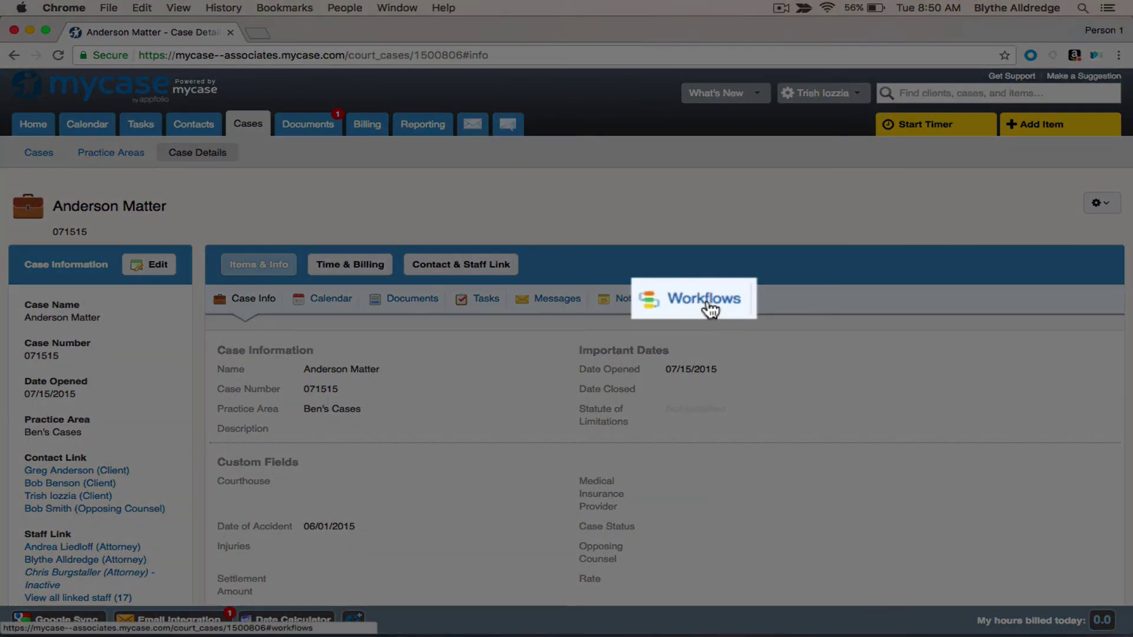
pyautogui.click(709, 306)
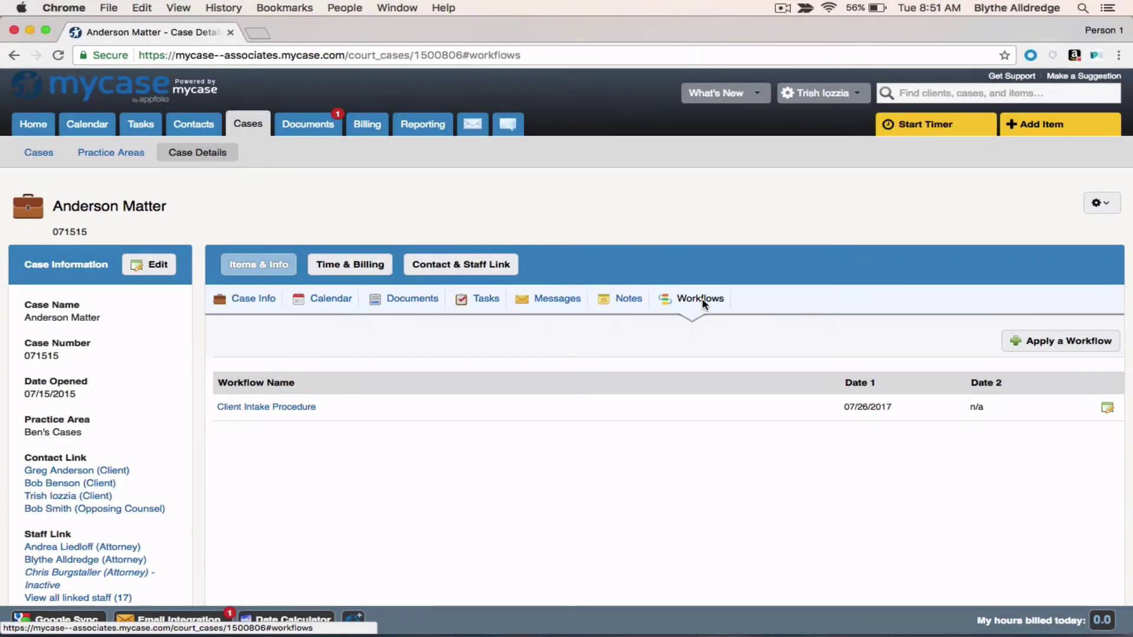
# Step: Apply Estate Planning Process Phase 1 with Client Retained 08/08/2017, tasks shared with Staff Assigned to Case
pyautogui.click(1054, 347)
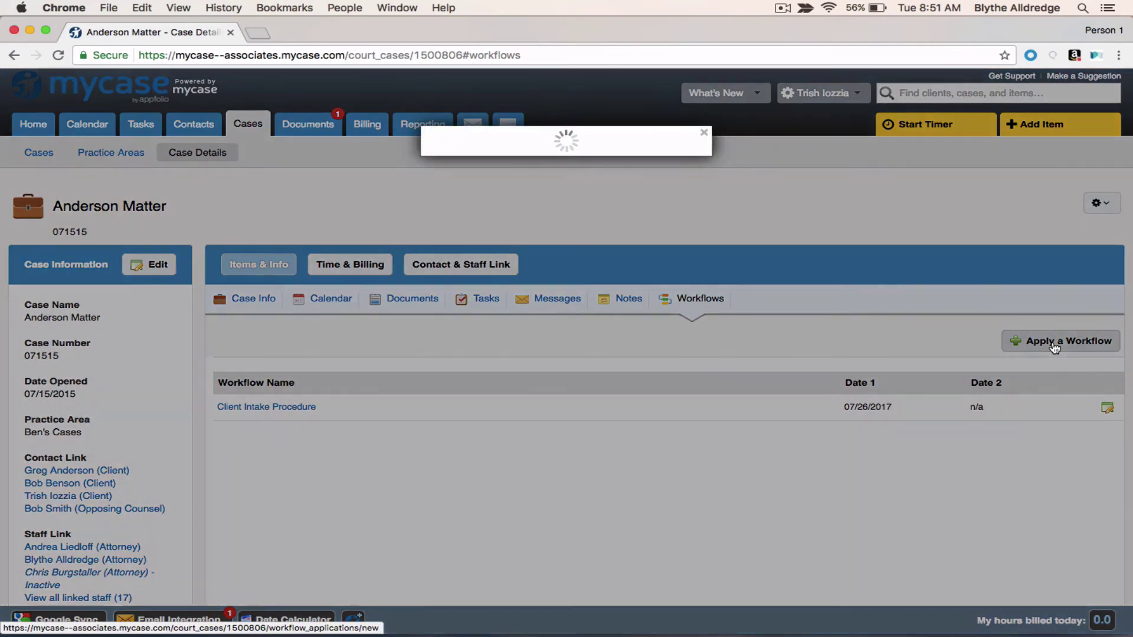
pyautogui.click(693, 210)
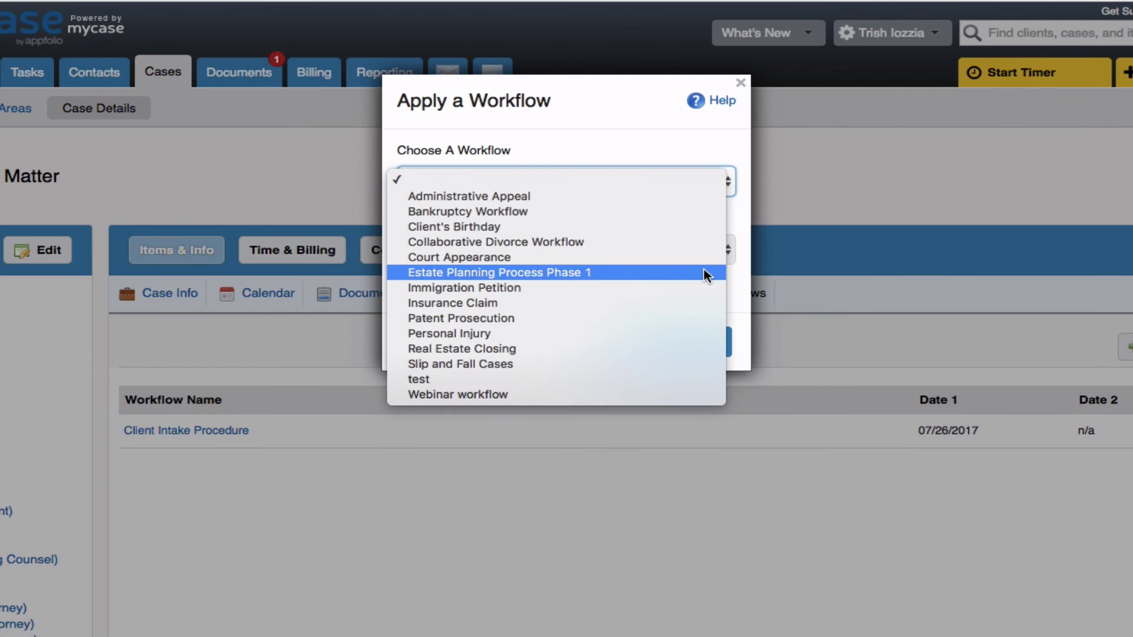
pyautogui.click(708, 271)
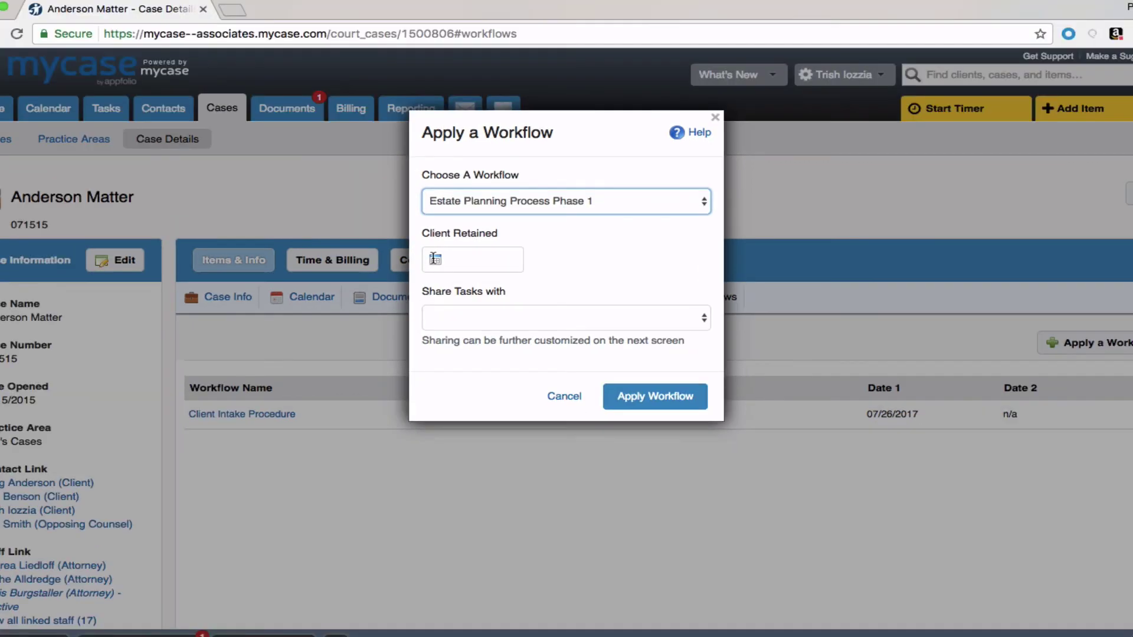
pyautogui.click(434, 258)
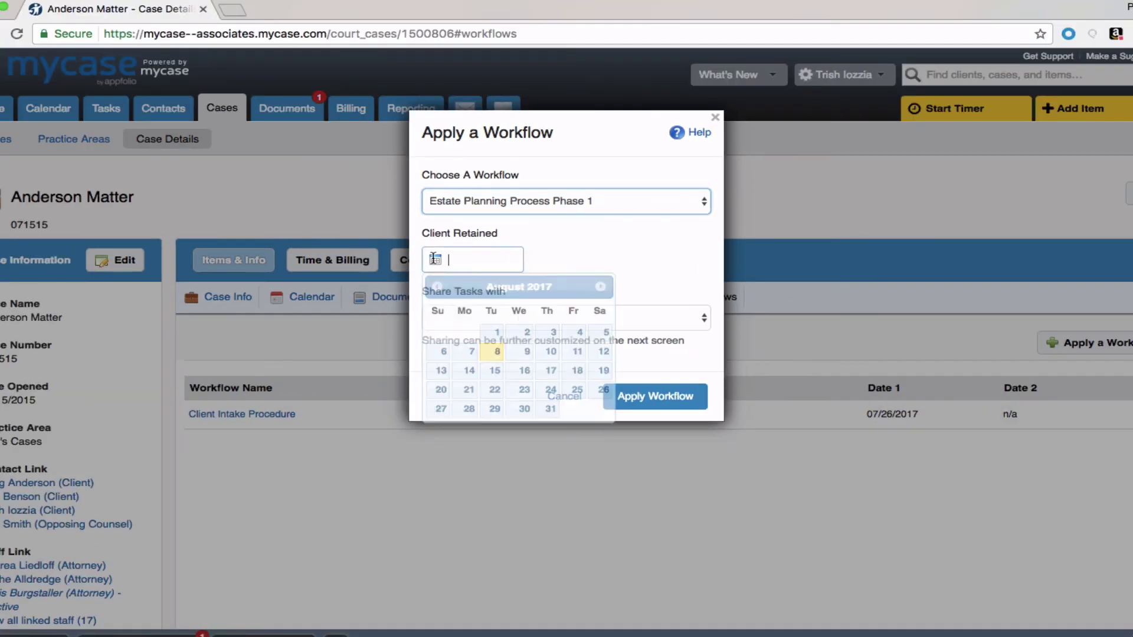
pyautogui.click(498, 352)
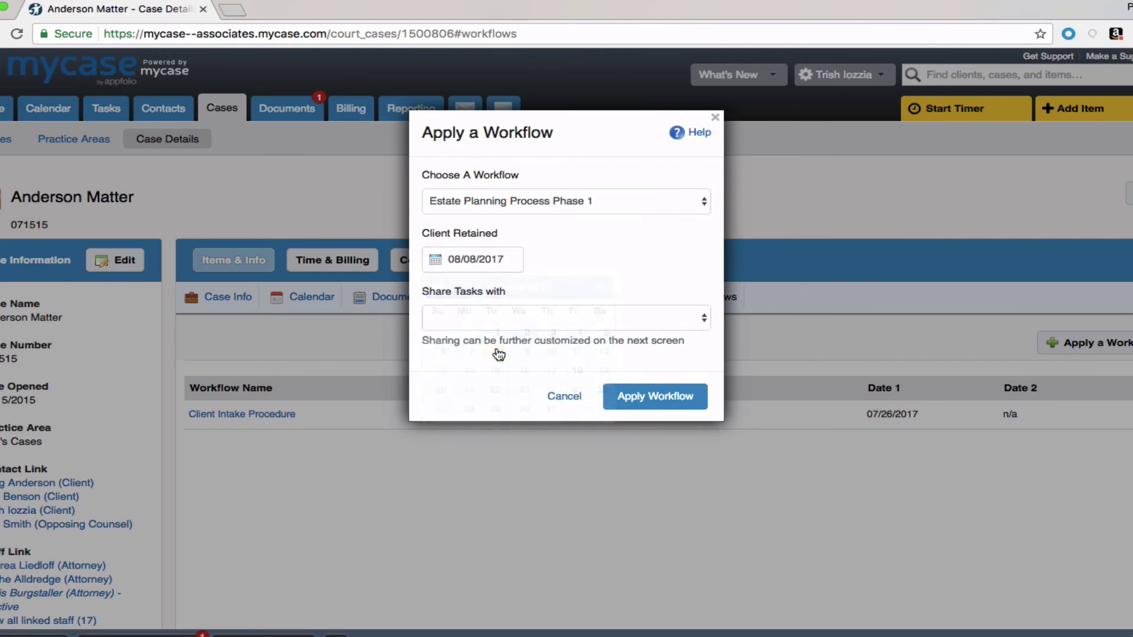
pyautogui.click(705, 324)
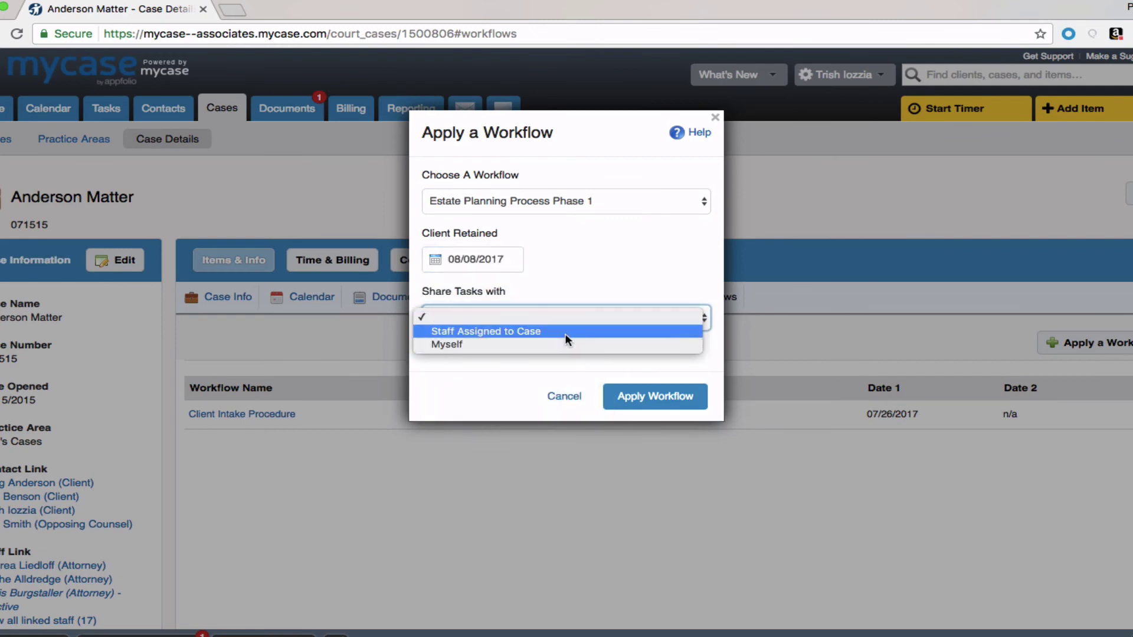
pyautogui.click(528, 331)
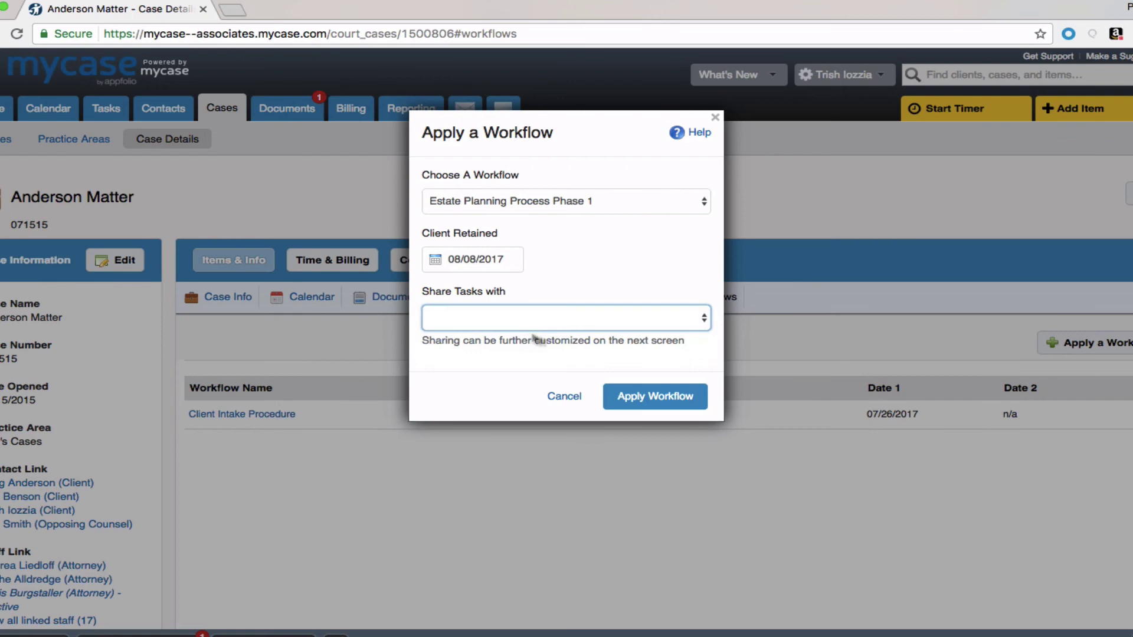
pyautogui.click(678, 402)
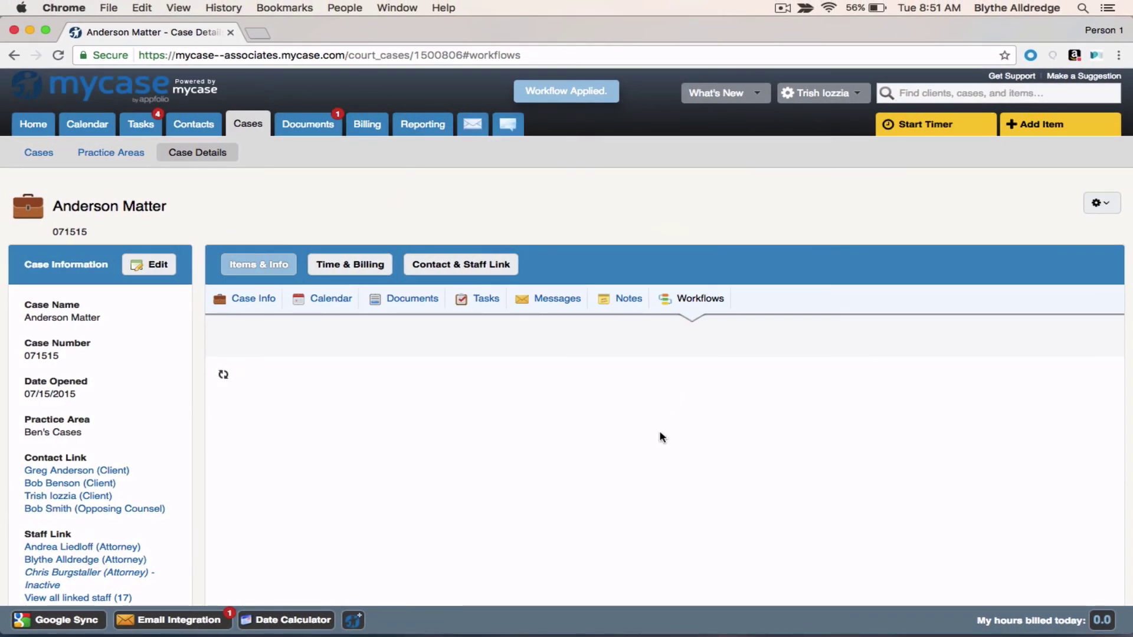
# Step: Review the workflow's generated tasks and events, opening and closing the Client Retained date editor unchanged
pyautogui.scroll(-4, 630, 508)
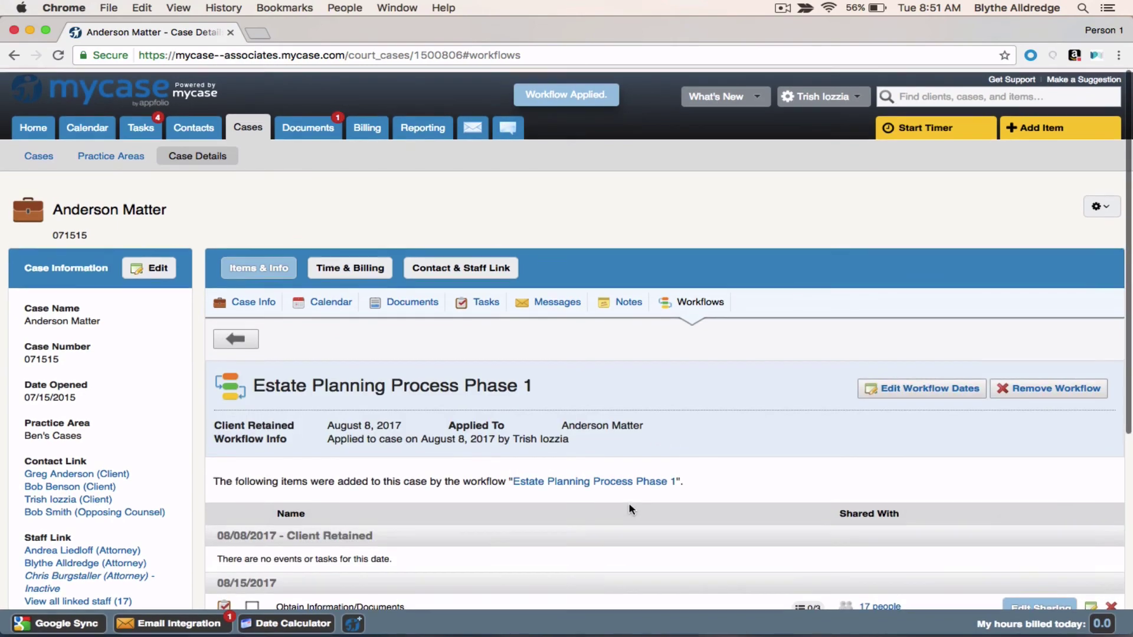
pyautogui.scroll(-4, 630, 509)
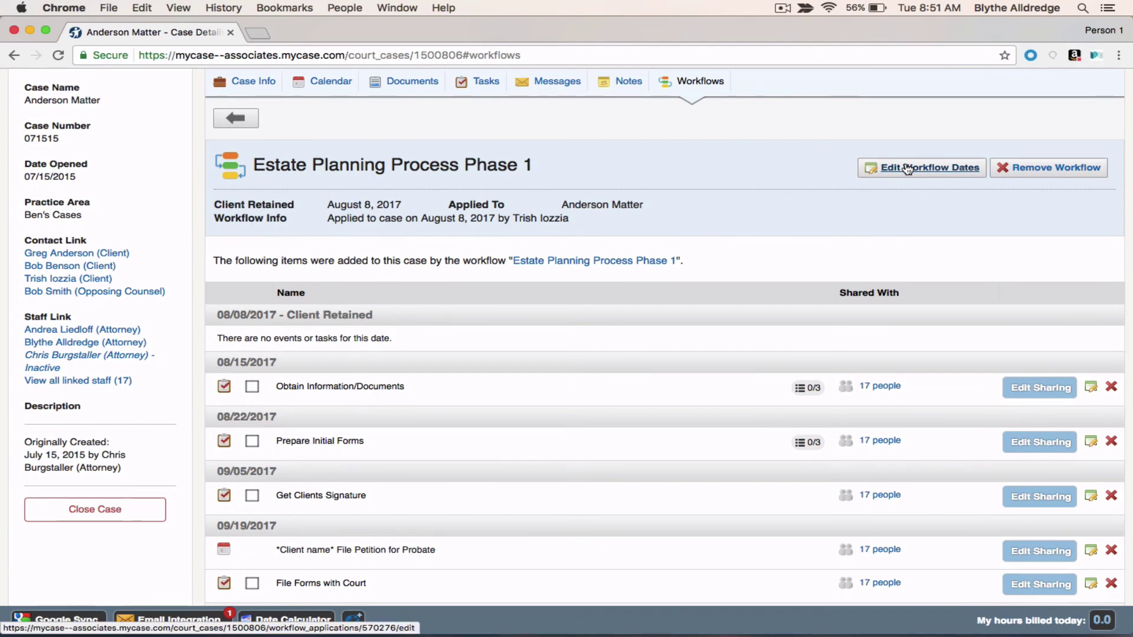
pyautogui.click(907, 168)
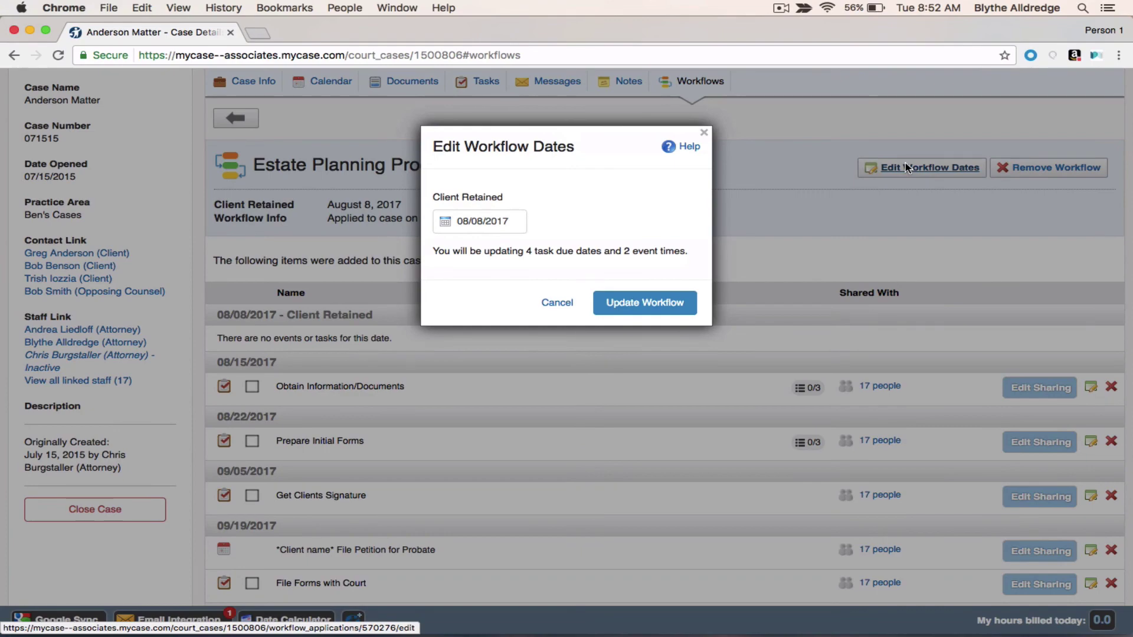
pyautogui.click(702, 134)
pyautogui.scroll(-3, 720, 405)
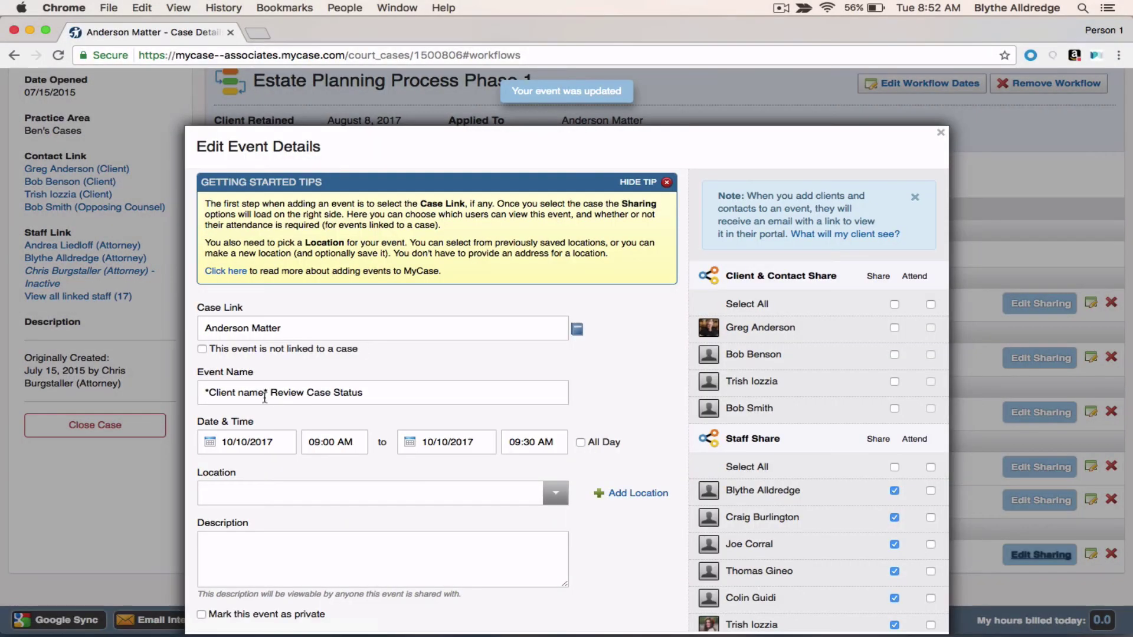
# Step: Replace the Client name placeholder in the 10/10/2017 Review Case Status event with the client's name and save
pyautogui.click(264, 393)
pyautogui.moveTo(265, 393); pyautogui.dragTo(207, 393)
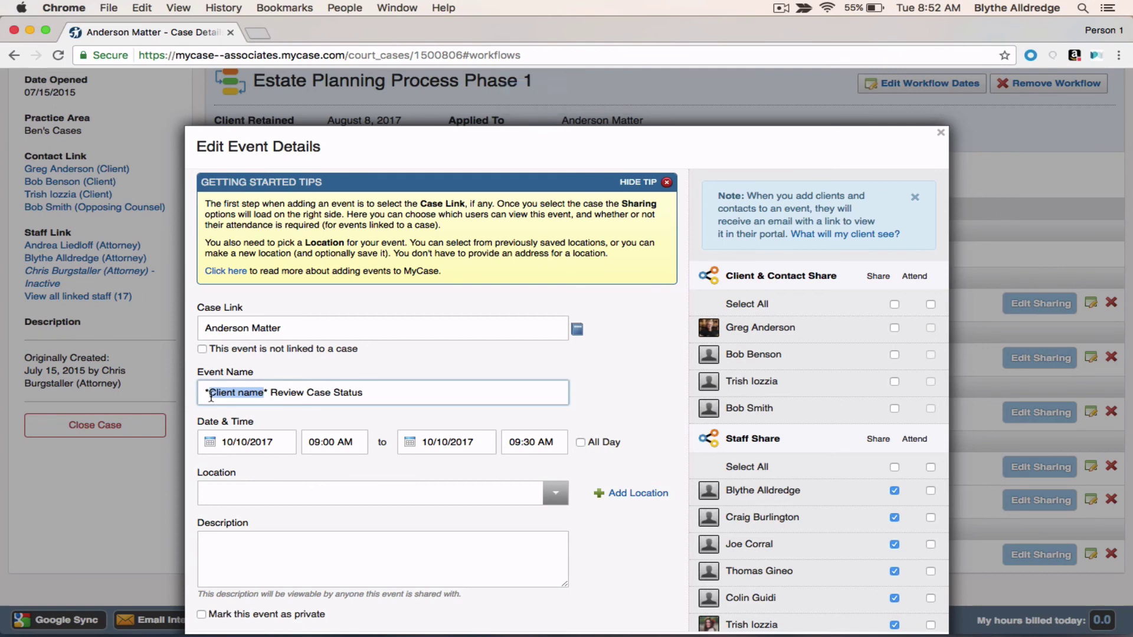
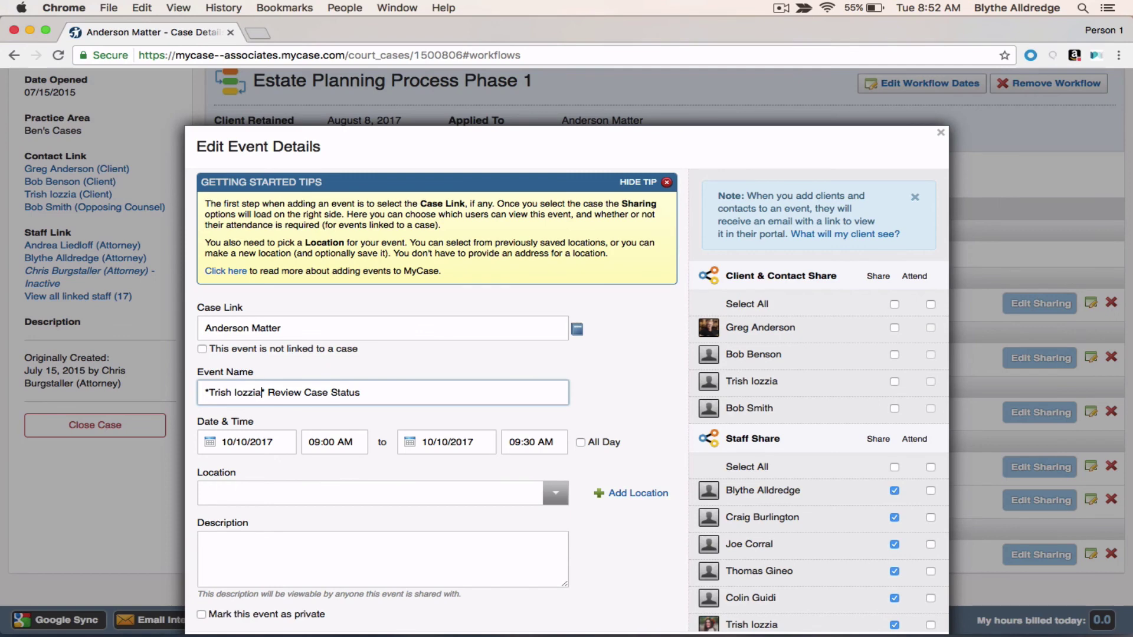
pyautogui.write('*')
pyautogui.scroll(-3, 675, 459)
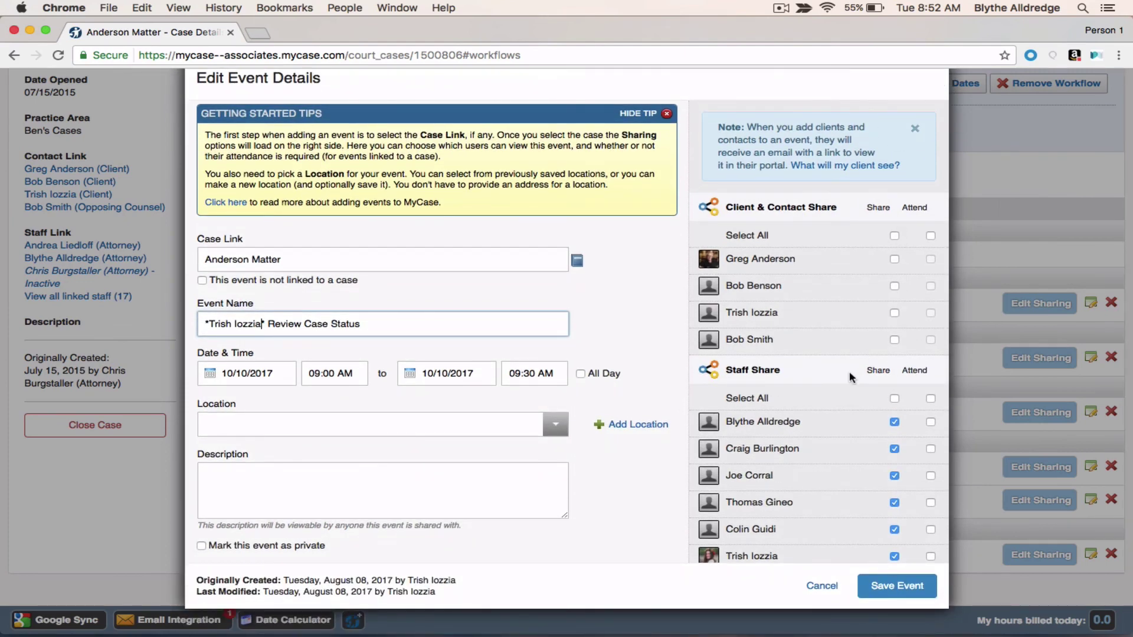
pyautogui.click(893, 587)
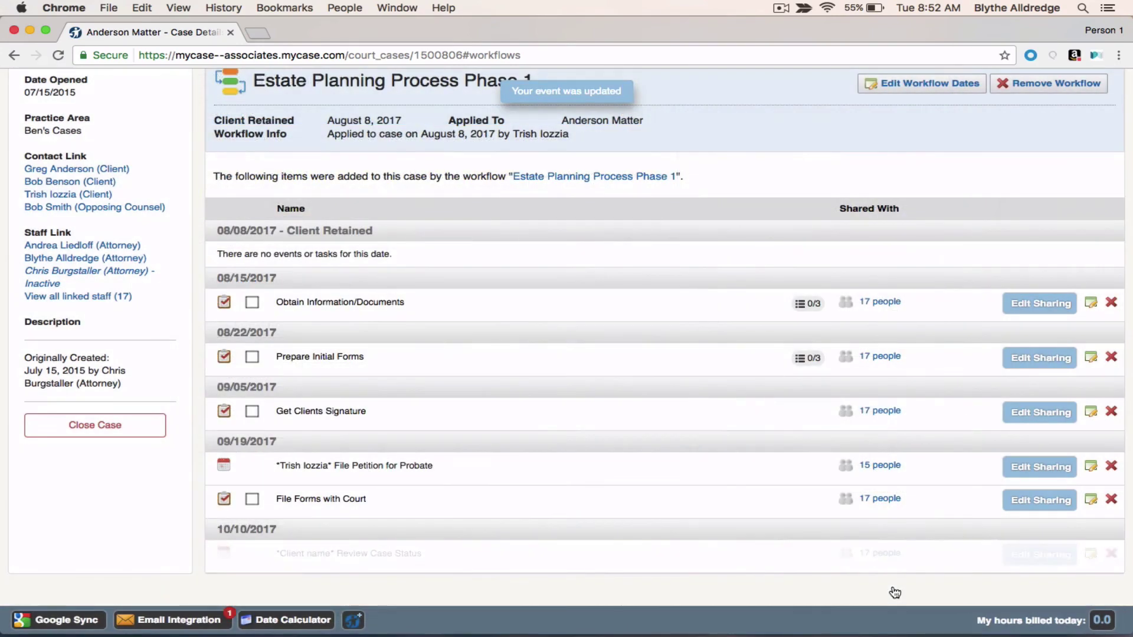
# Step: Check the four new Anderson Matter tasks and who they're shared with, then view the August 2017 calendar
pyautogui.scroll(5, 737, 466)
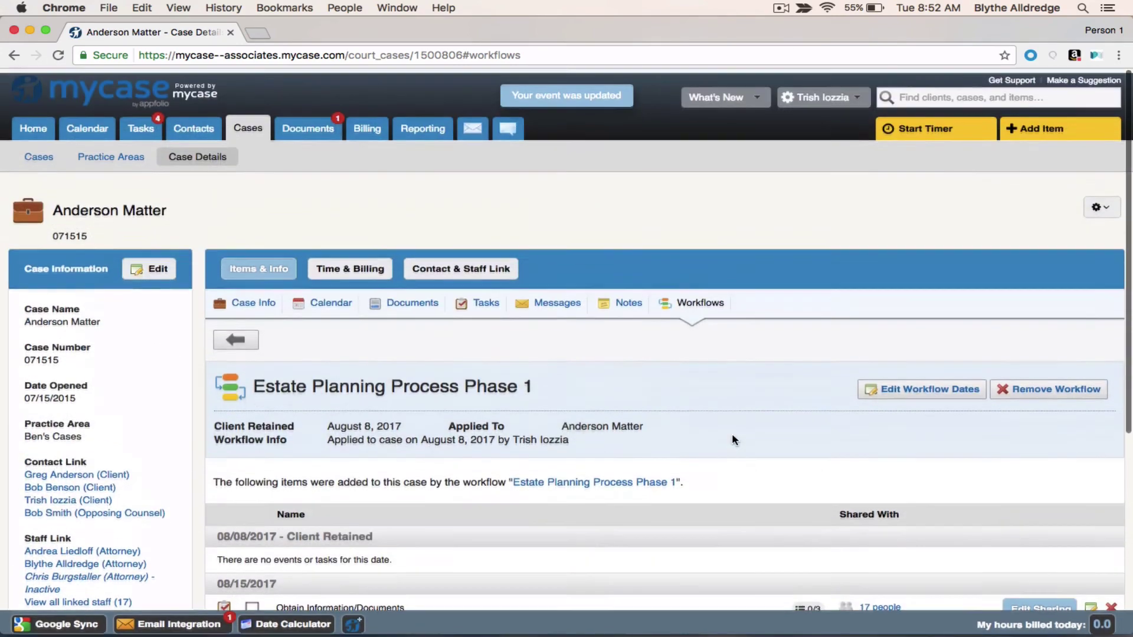
pyautogui.click(134, 126)
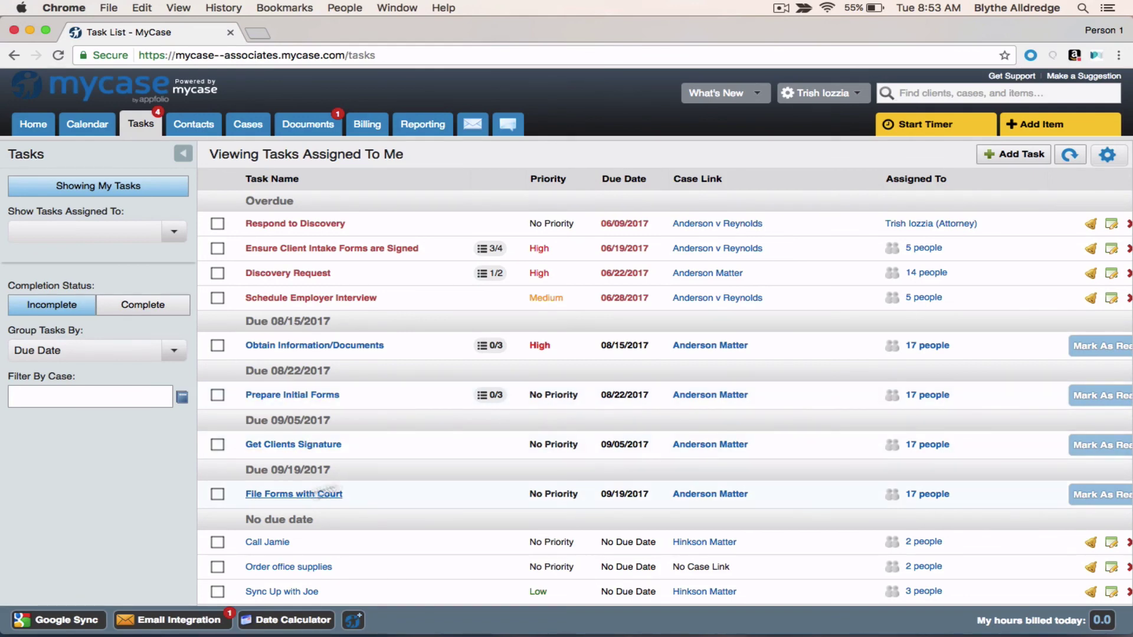
pyautogui.click(929, 347)
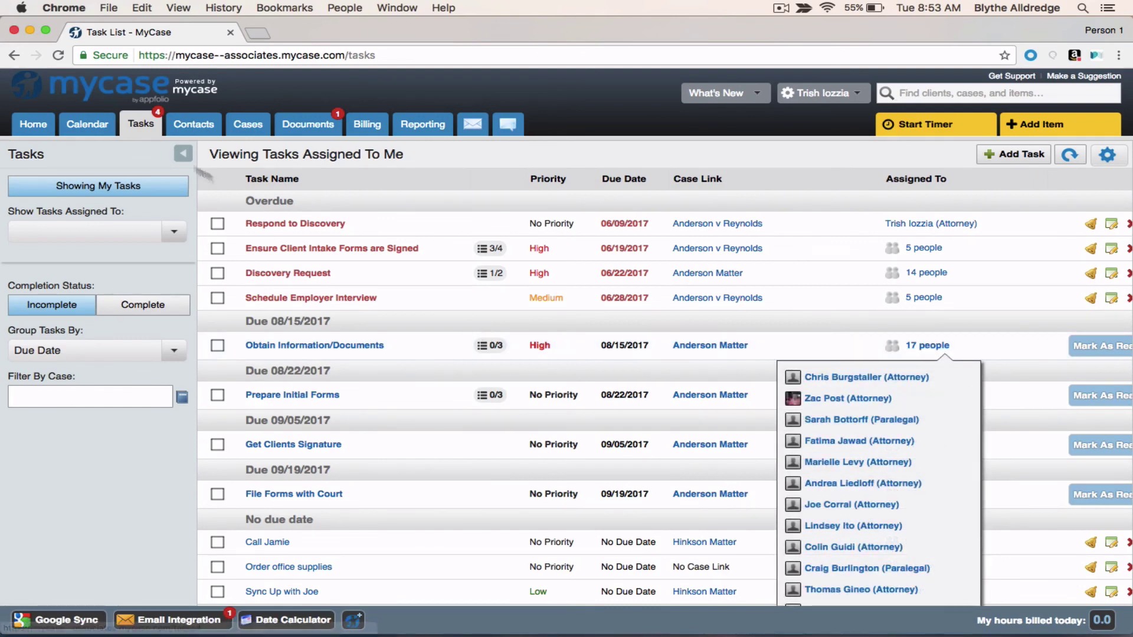
pyautogui.click(92, 122)
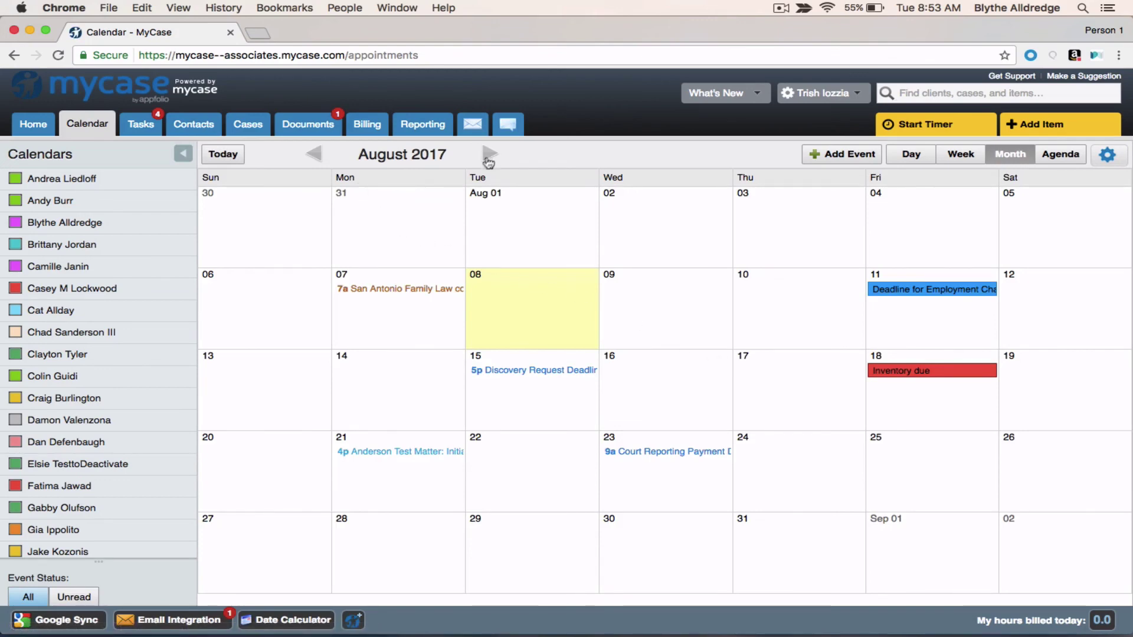
# Step: Advance the calendar to October 2017 and inspect the Review Case Status event on the 10th
pyautogui.click(489, 154)
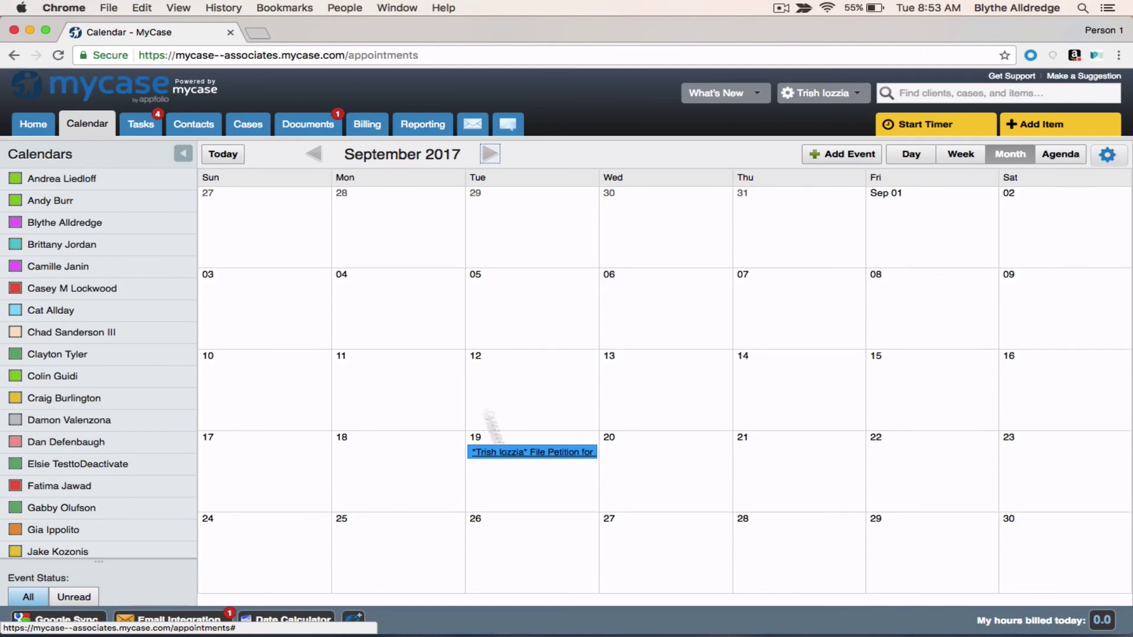
pyautogui.click(485, 155)
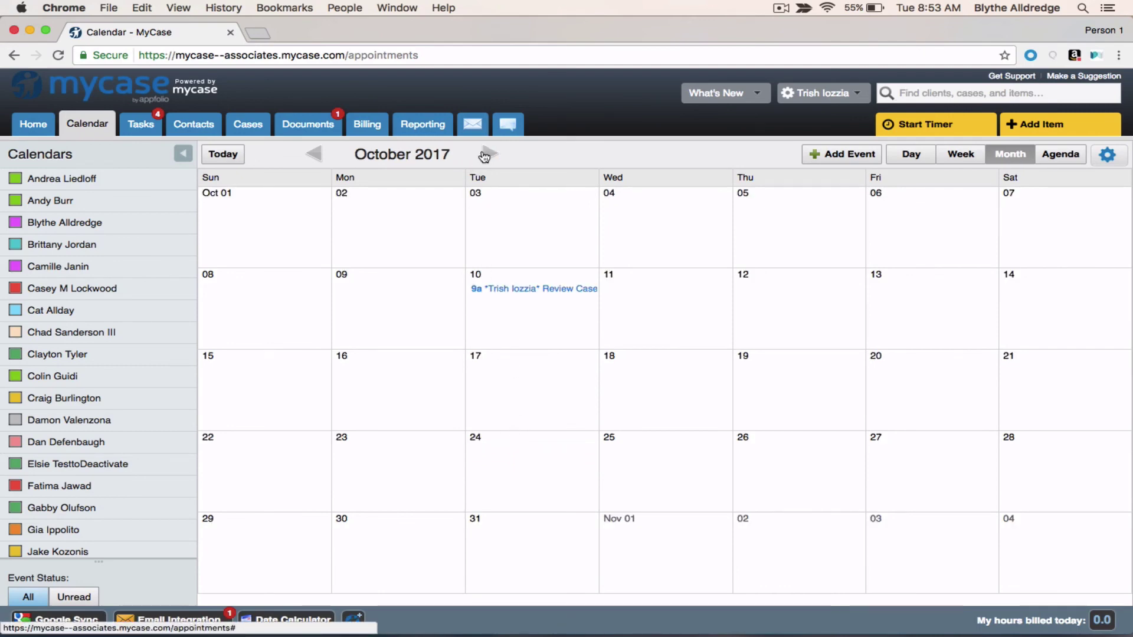
pyautogui.click(513, 290)
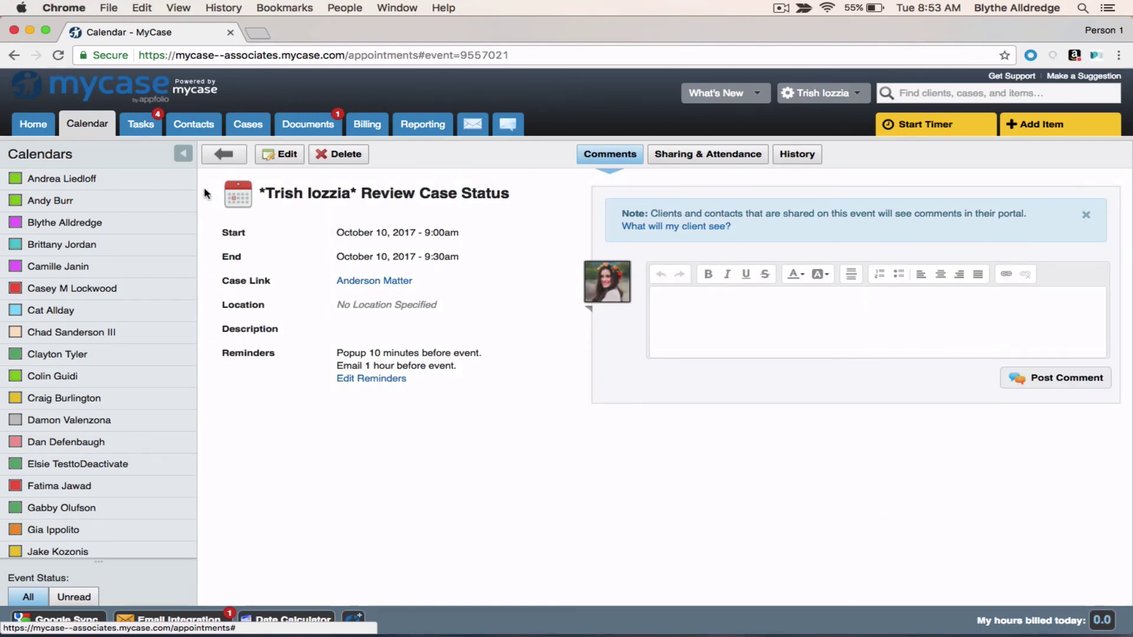
pyautogui.click(223, 154)
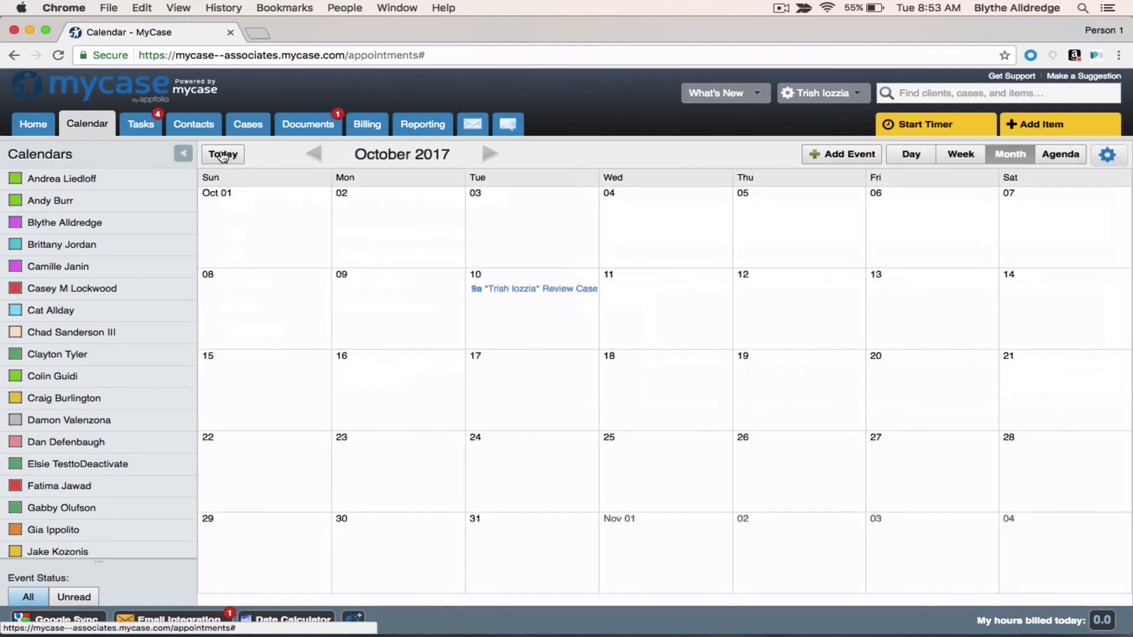